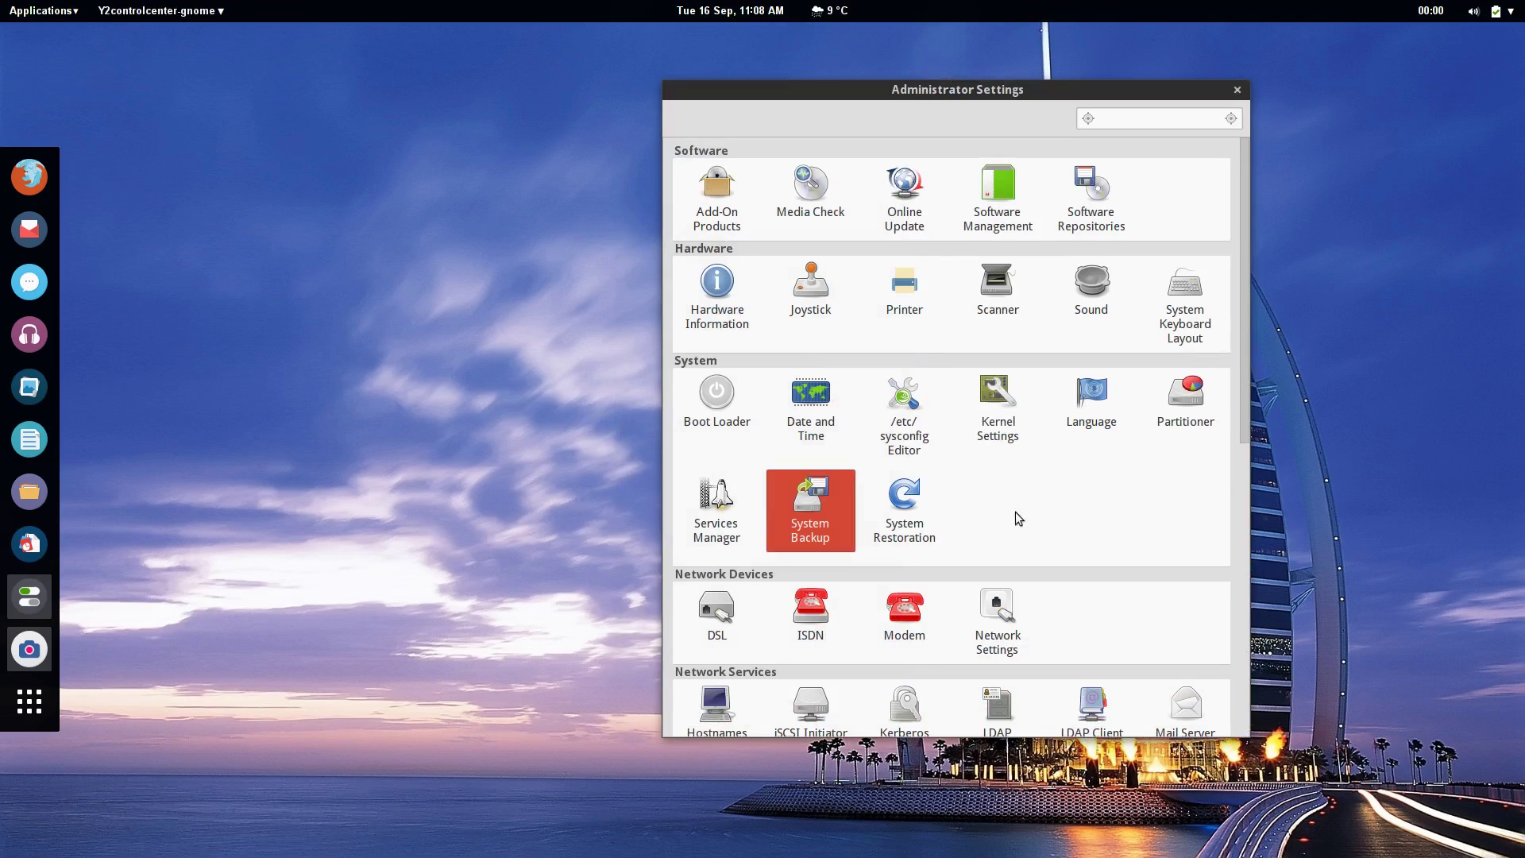
Step: Search the applications for 'software' and launch the Software Update tool
scroll(1042, 518, "down", 6)
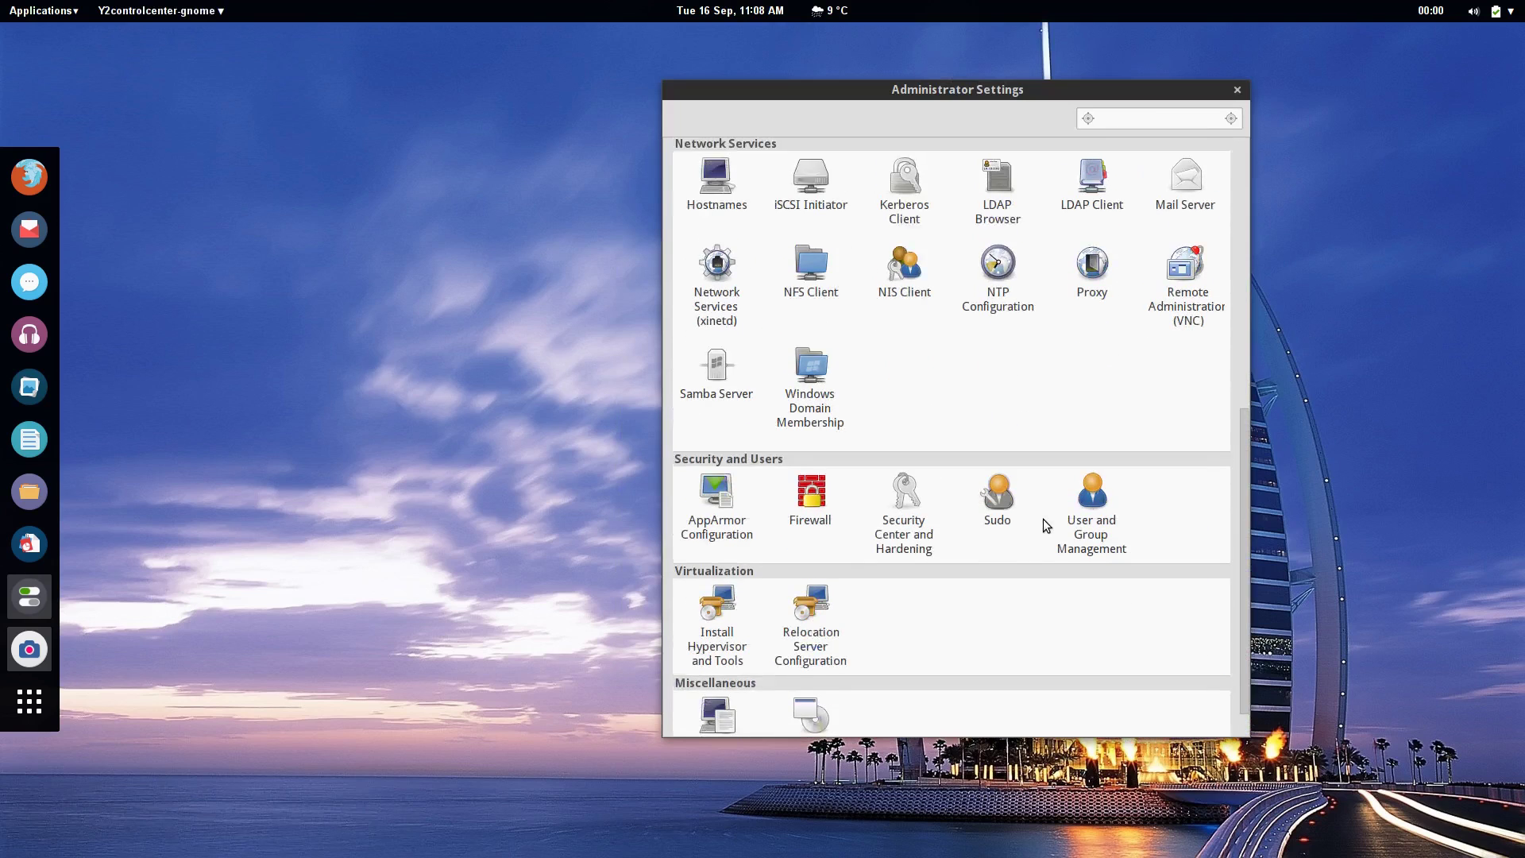
scroll(1042, 518, "up", 6)
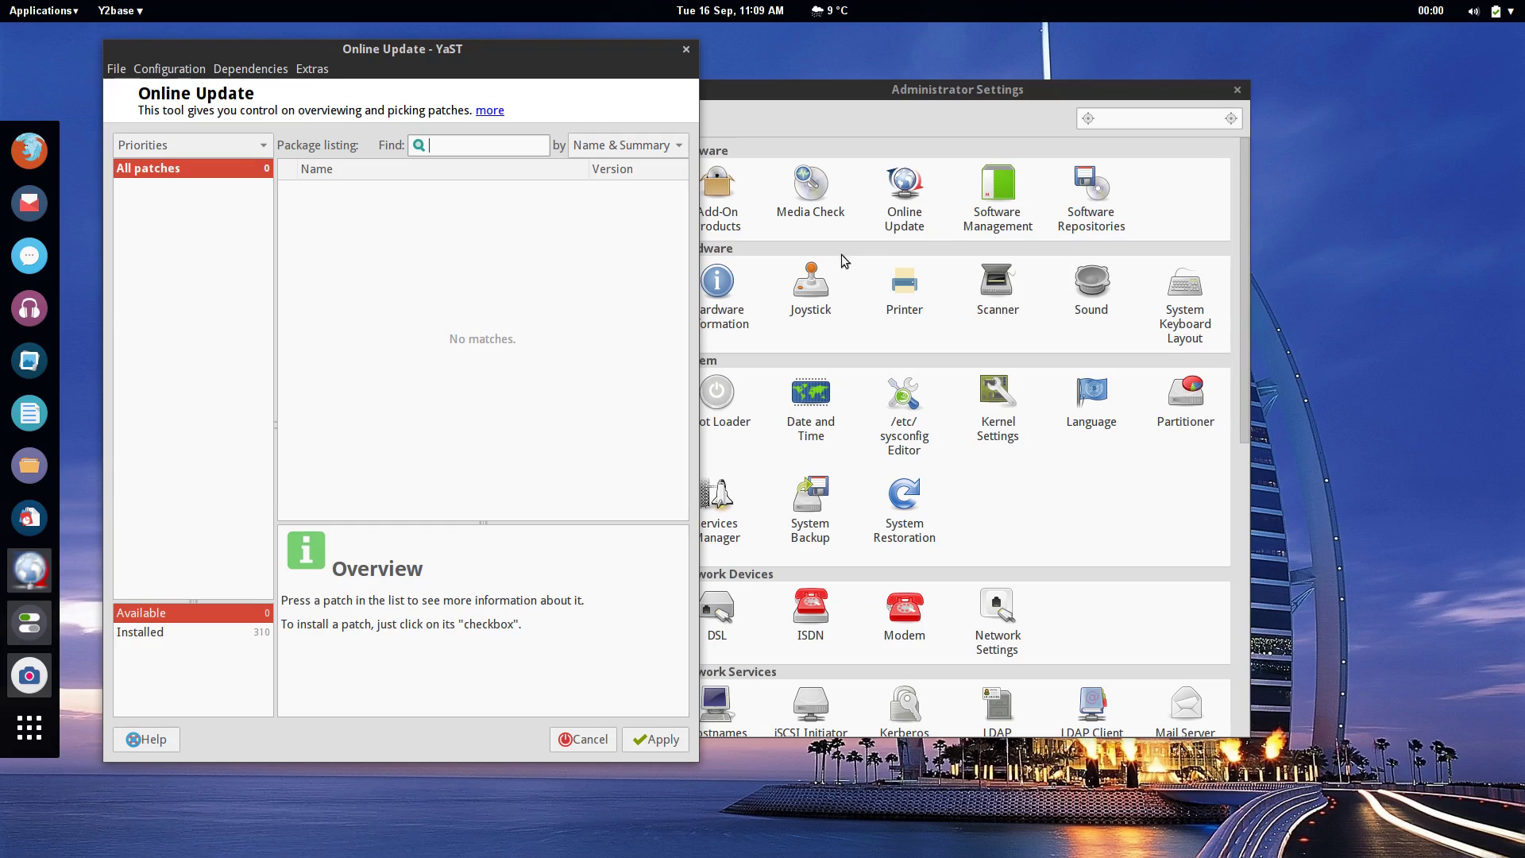
left_click_drag(475, 50, 482, 70)
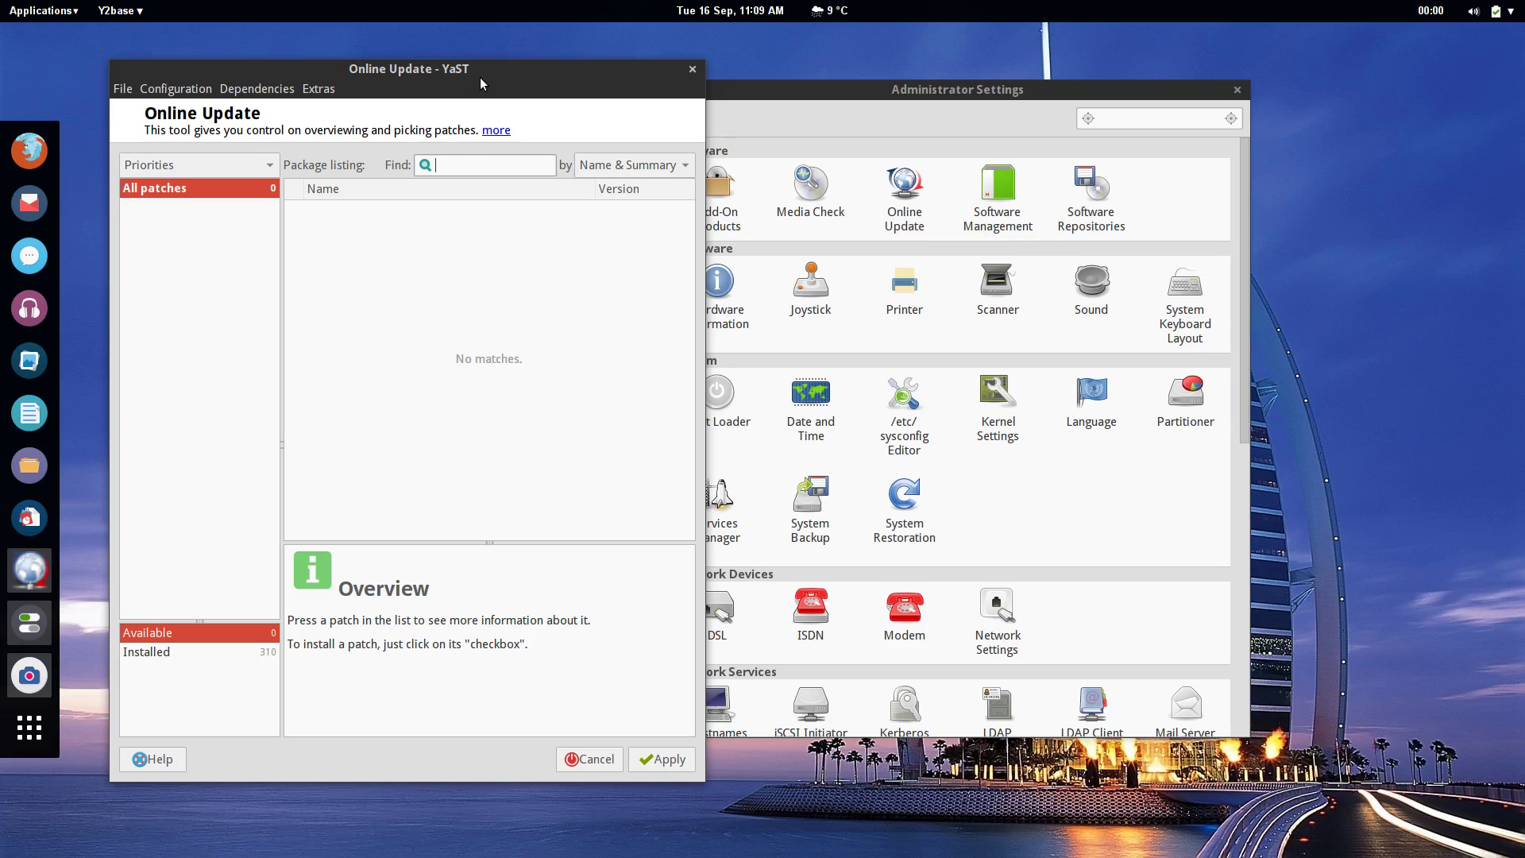
left_click(692, 70)
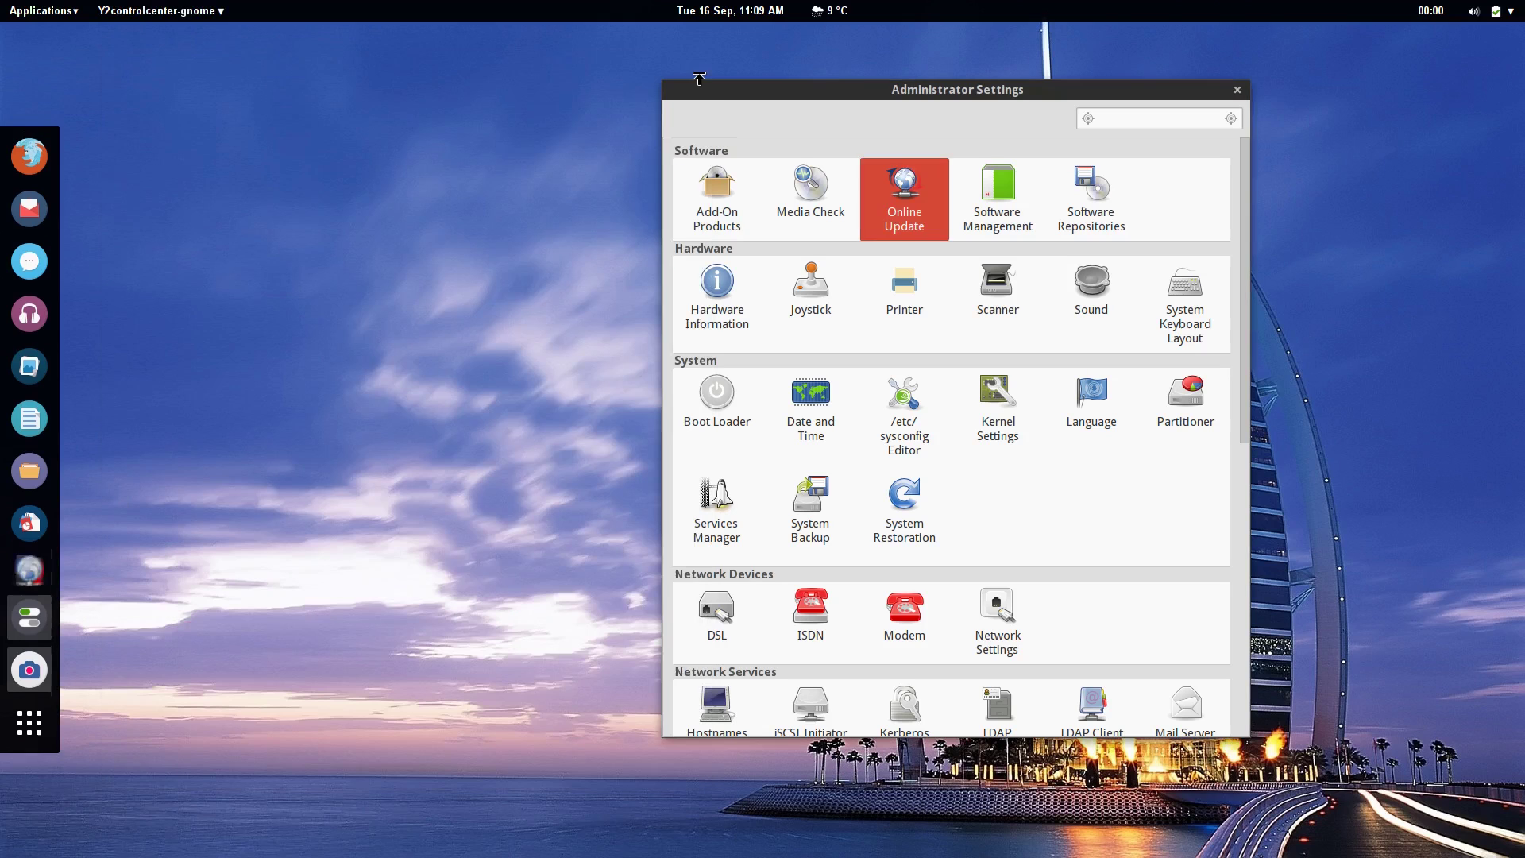
key("super")
type("software")
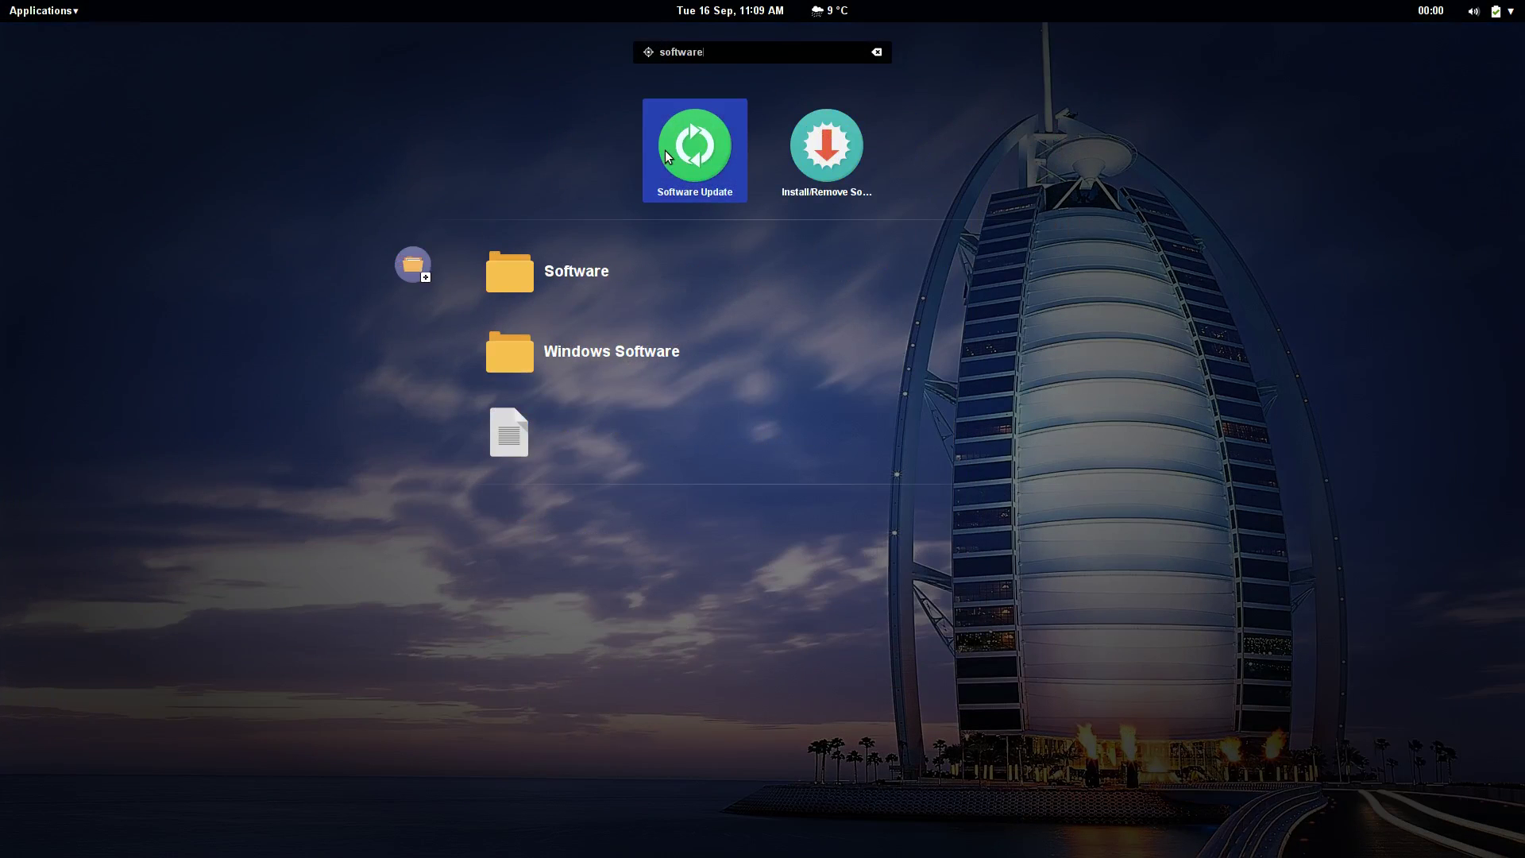
left_click(665, 150)
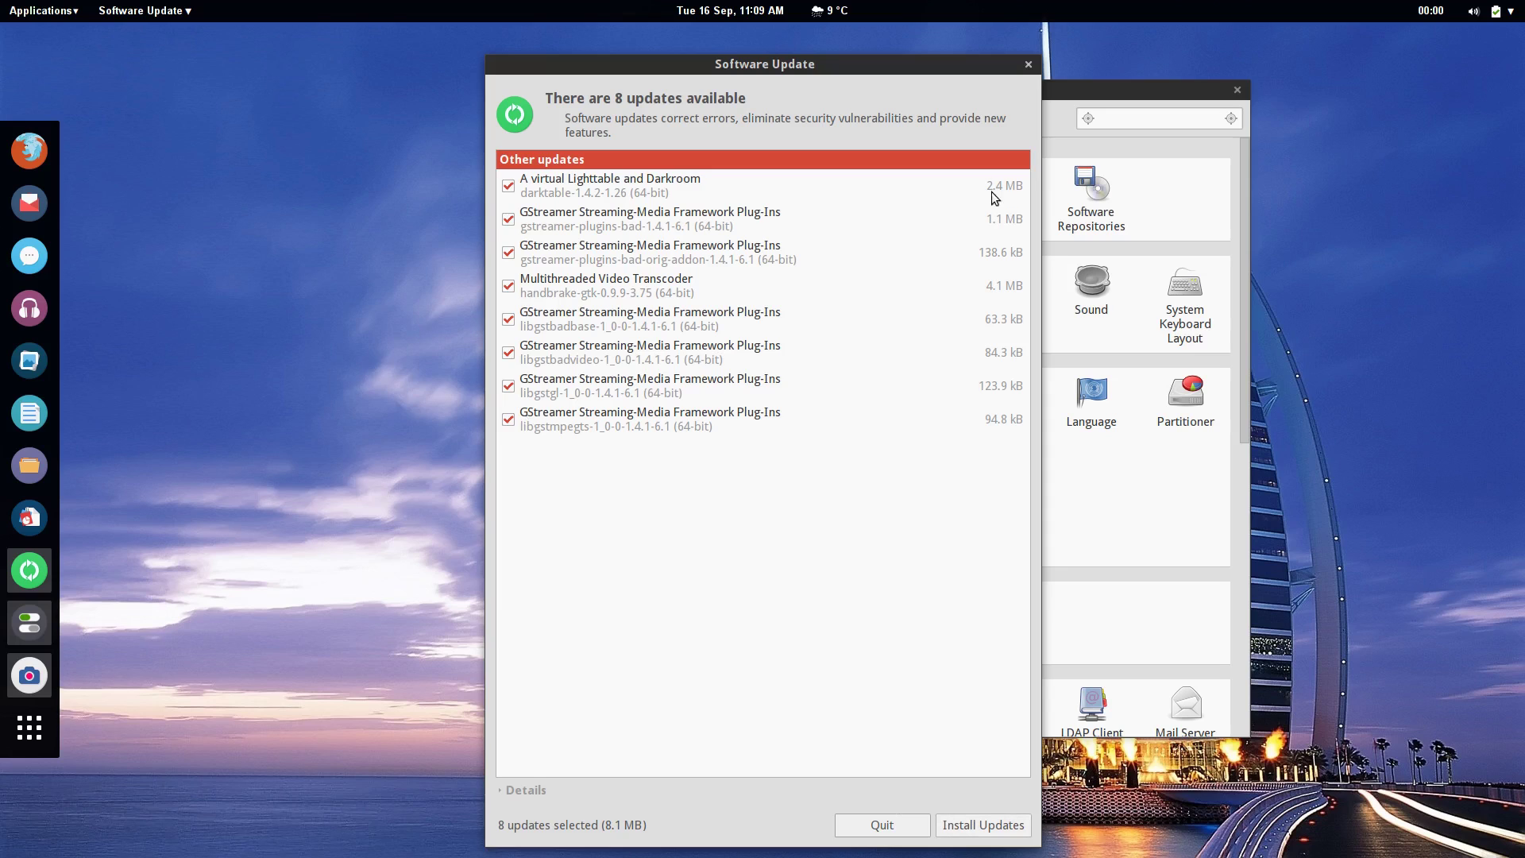
Step: Close Software Update and launch the YaST Software Management module
left_click(1030, 63)
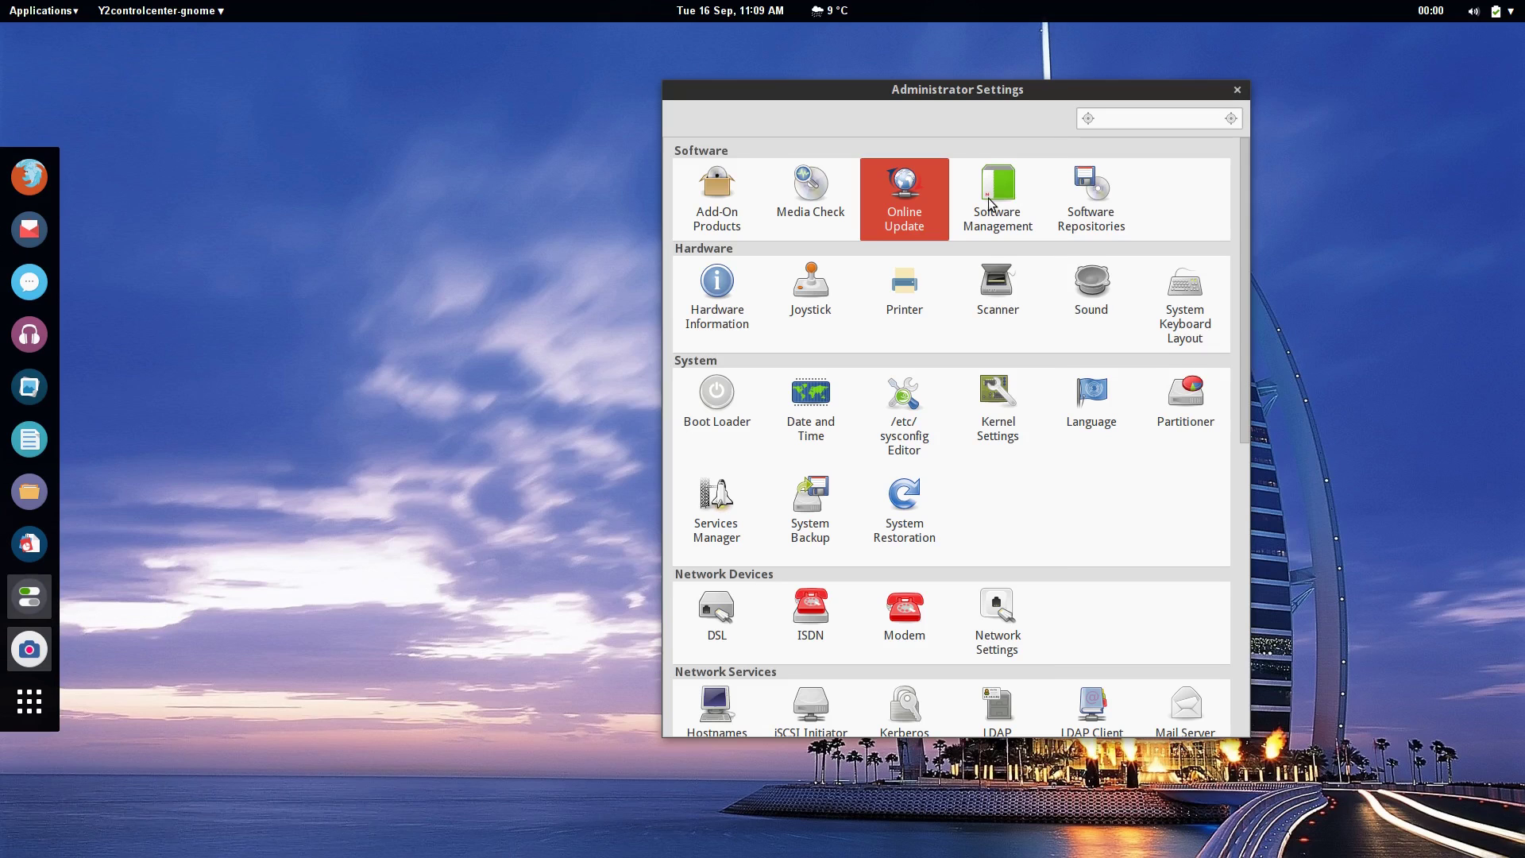
left_click(990, 204)
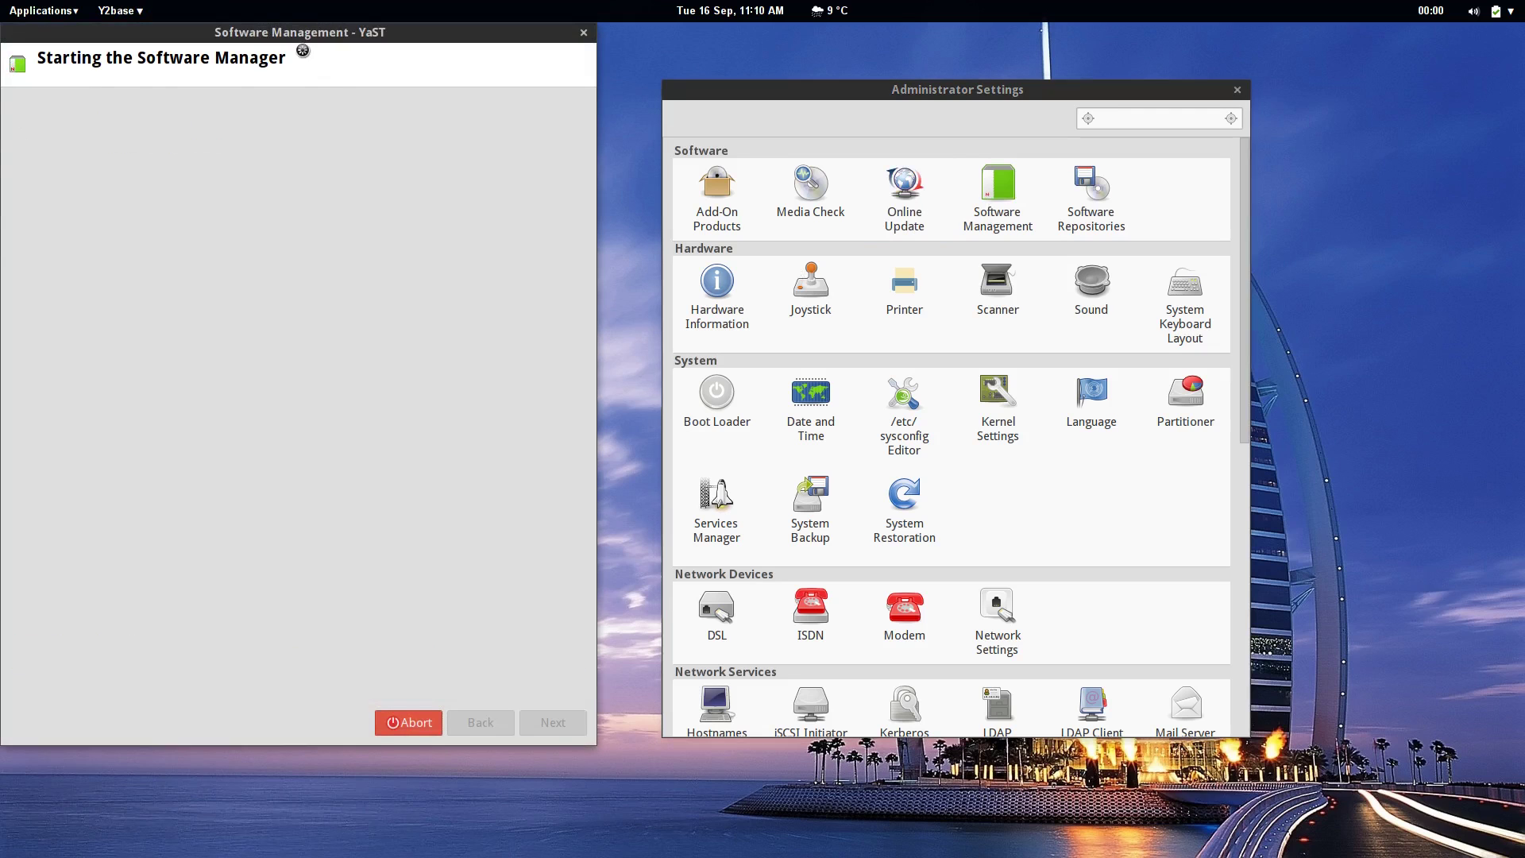
left_click_drag(310, 35, 468, 62)
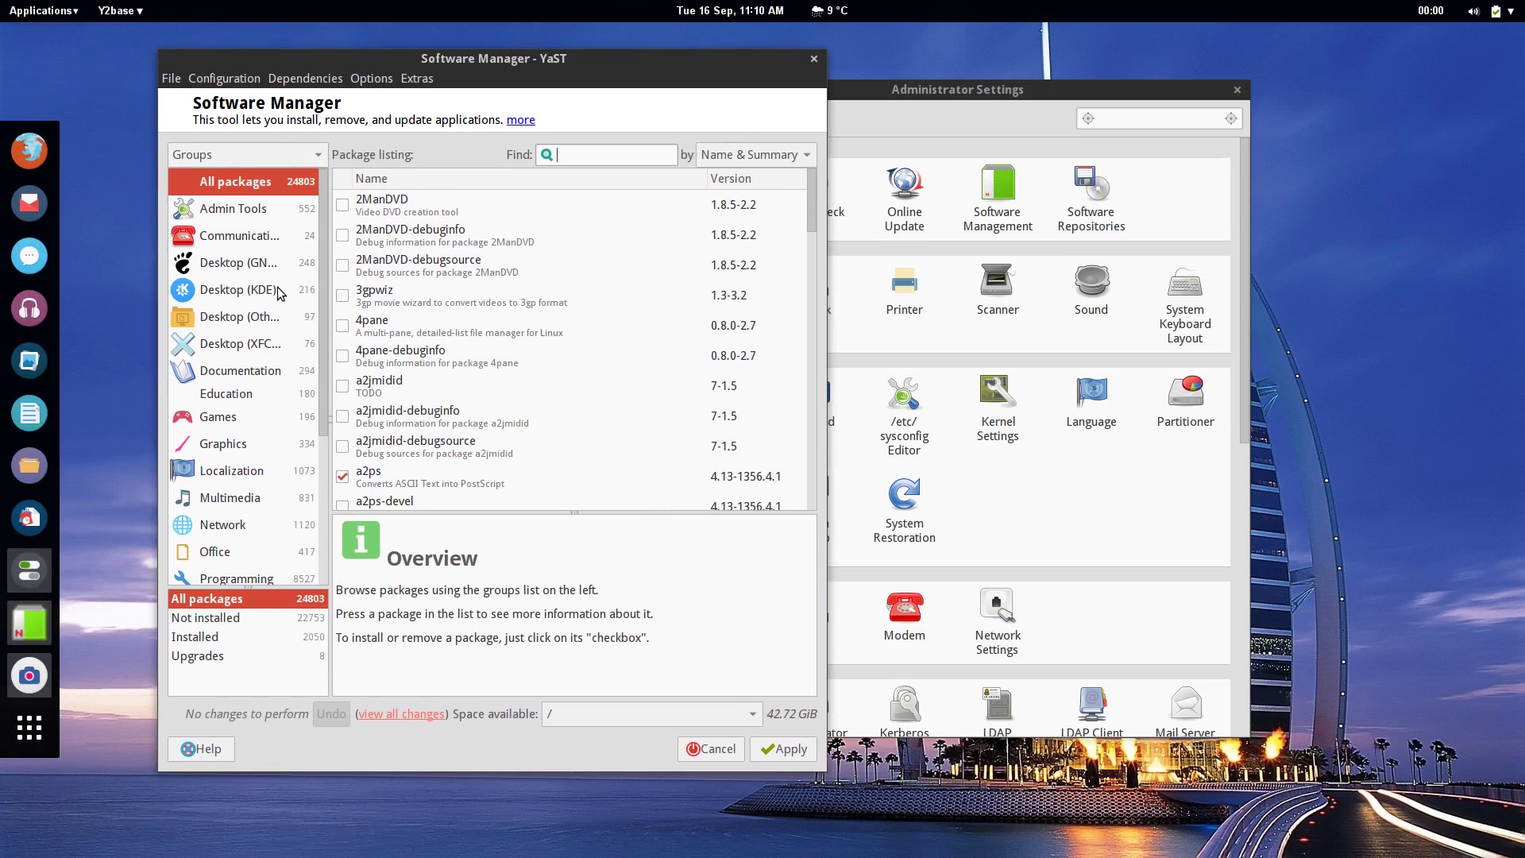
scroll(278, 293, "down", 3)
scroll(278, 292, "up", 3)
scroll(278, 292, "down", 2)
scroll(278, 292, "up", 1)
scroll(278, 292, "down", 2)
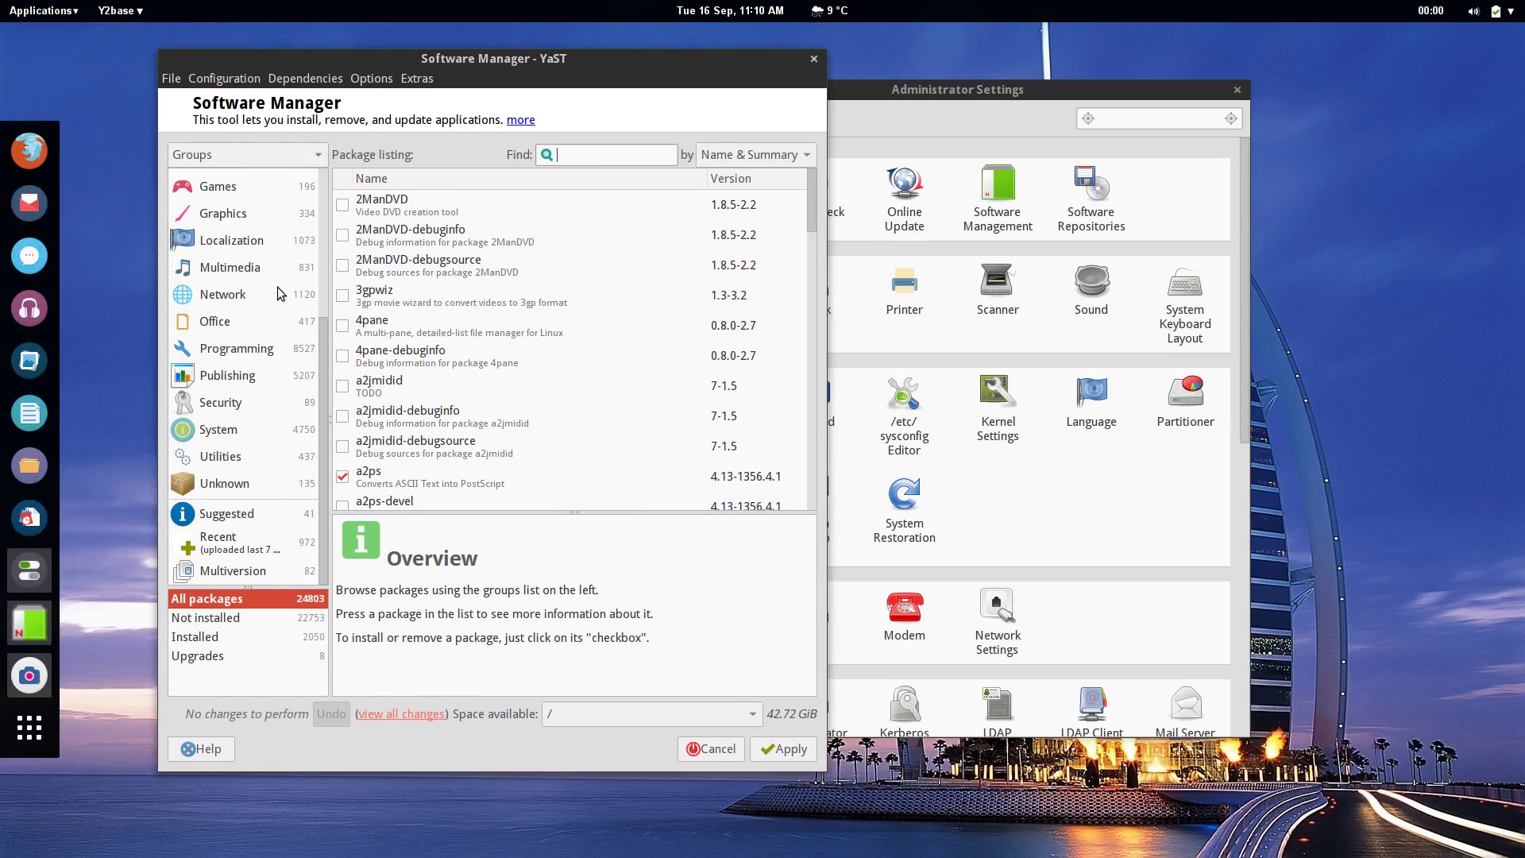
Step: List the 417 packages in the Office group and scroll through them
left_click(216, 323)
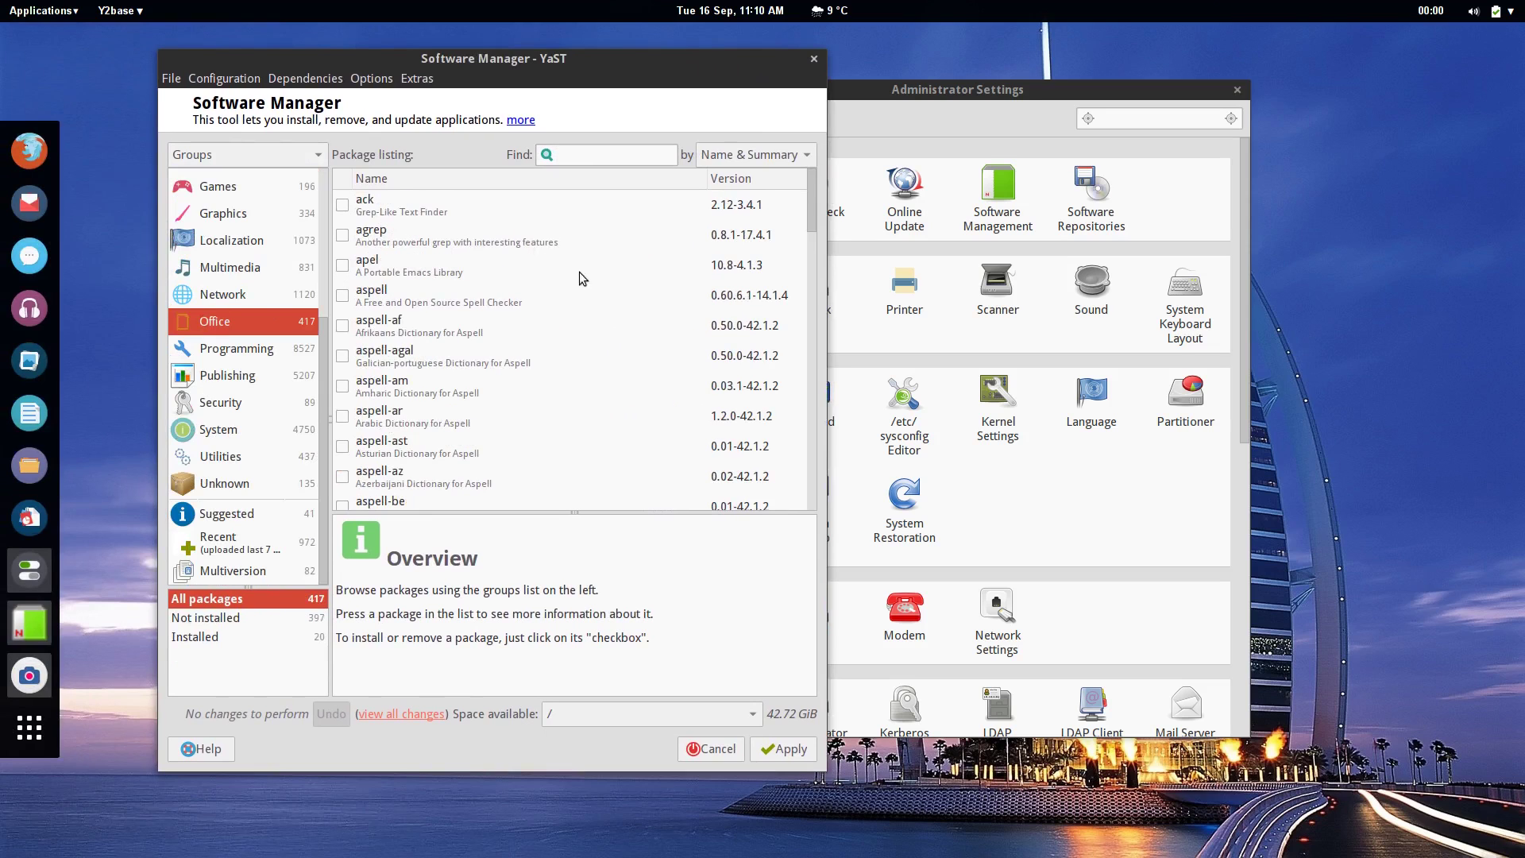
scroll(463, 294, "down", 5)
scroll(460, 292, "up", 5)
scroll(259, 395, "up", 3)
scroll(242, 154, "up", 1)
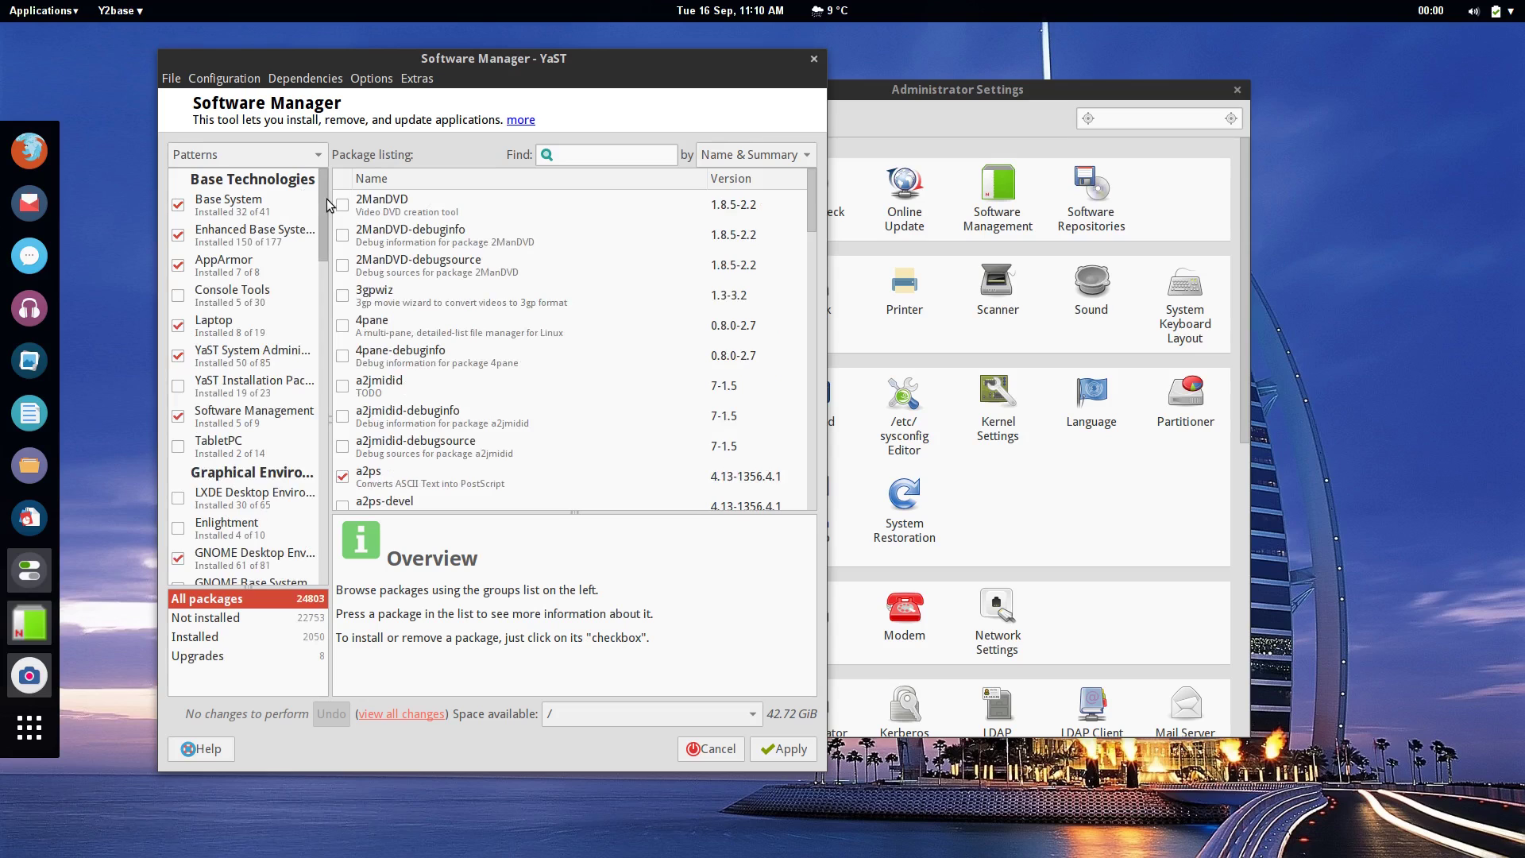
scroll(326, 276, "down", 2)
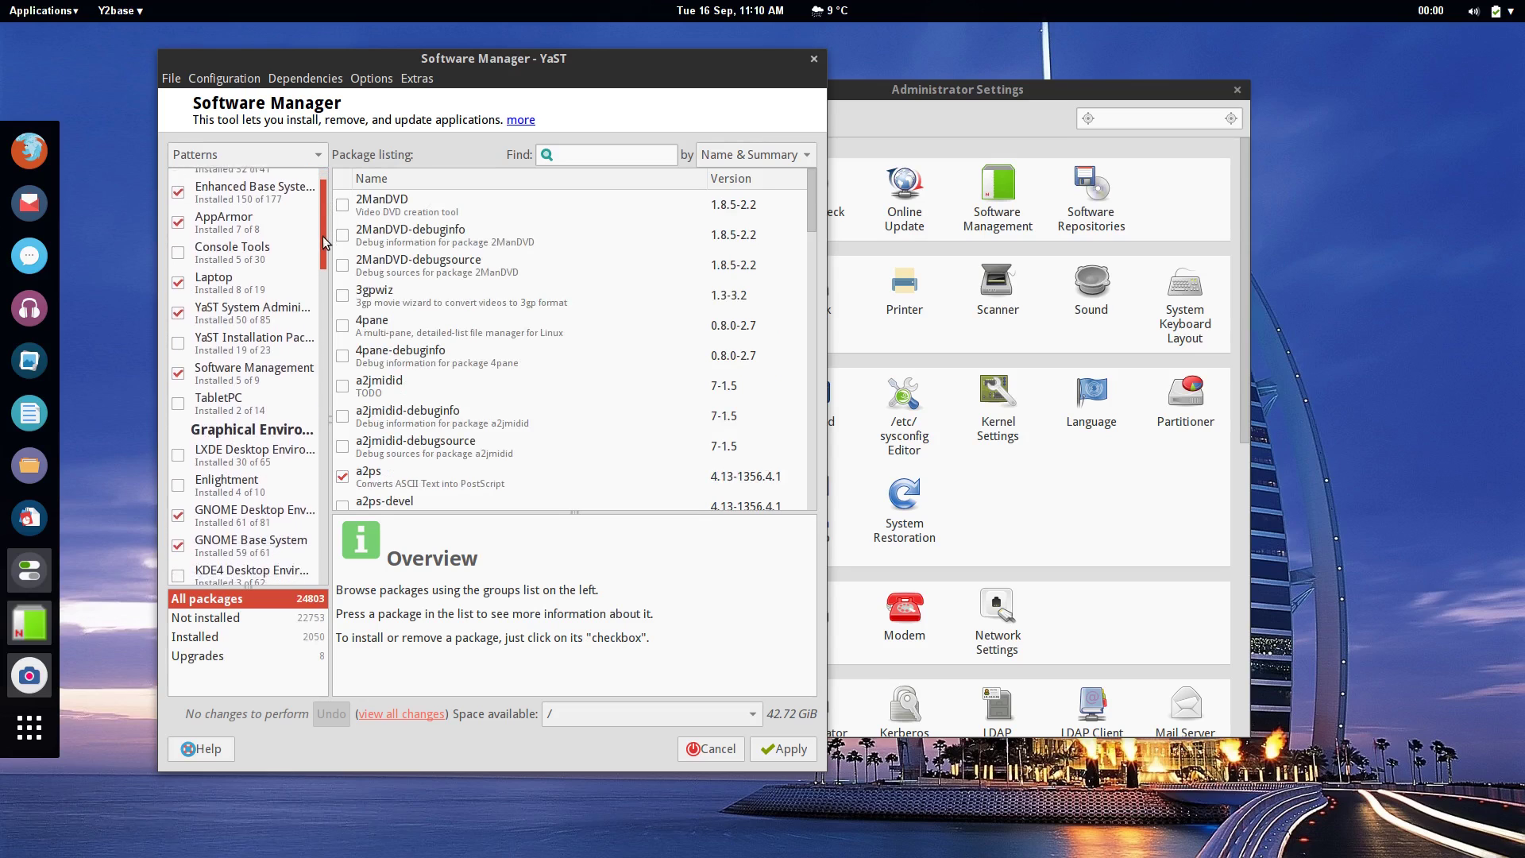
scroll(325, 277, "down", 1)
scroll(326, 296, "down", 6)
scroll(214, 415, "down", 5)
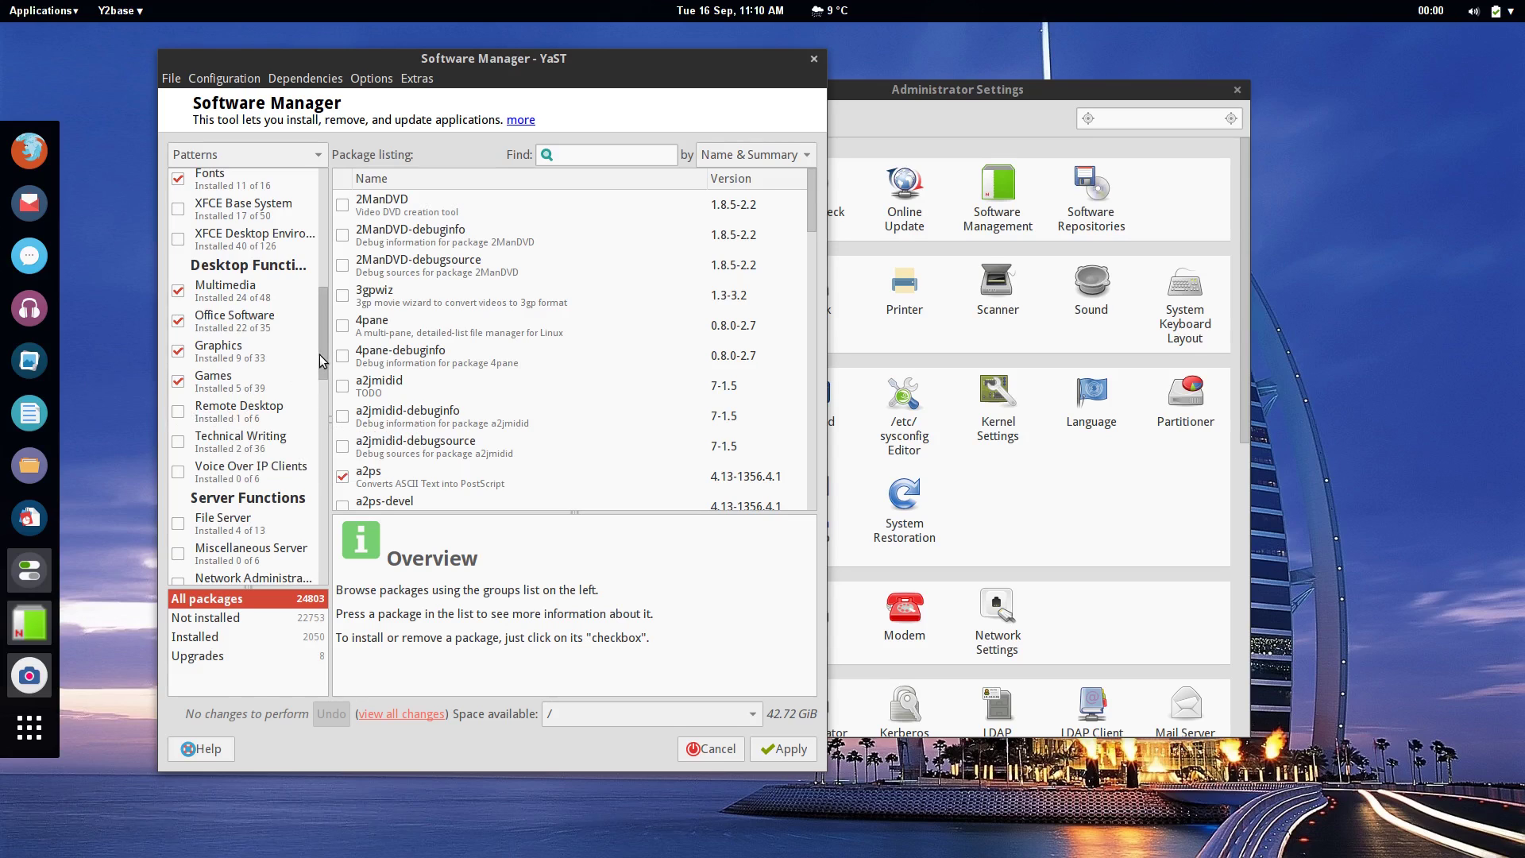
left_click_drag(321, 355, 331, 467)
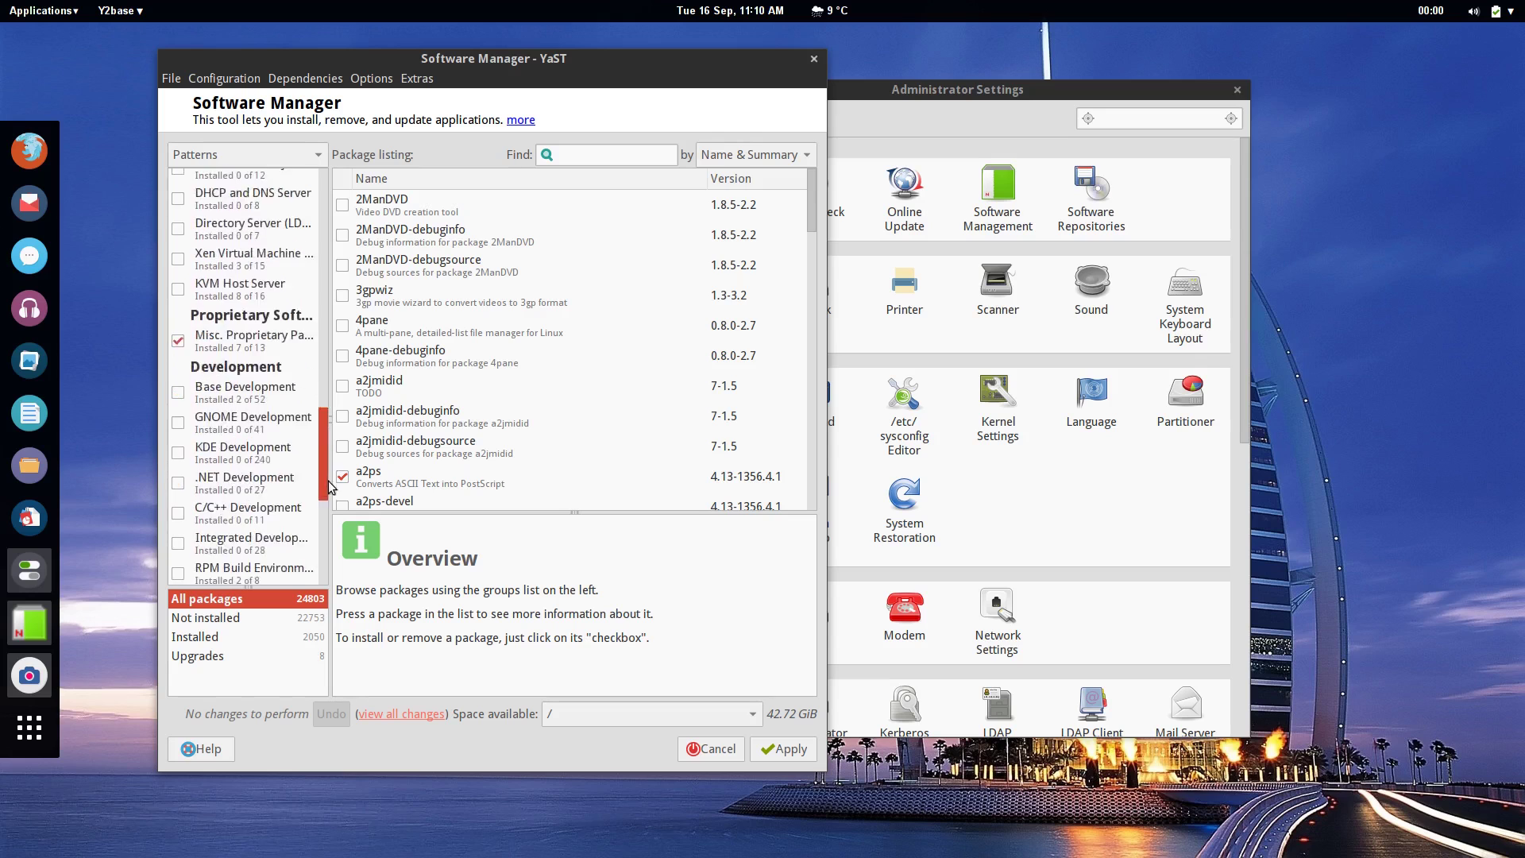
left_click_drag(329, 489, 340, 189)
Step: Switch the package view to Repositories and select the GNOME:Apps repository
left_click(291, 152)
left_click(287, 100)
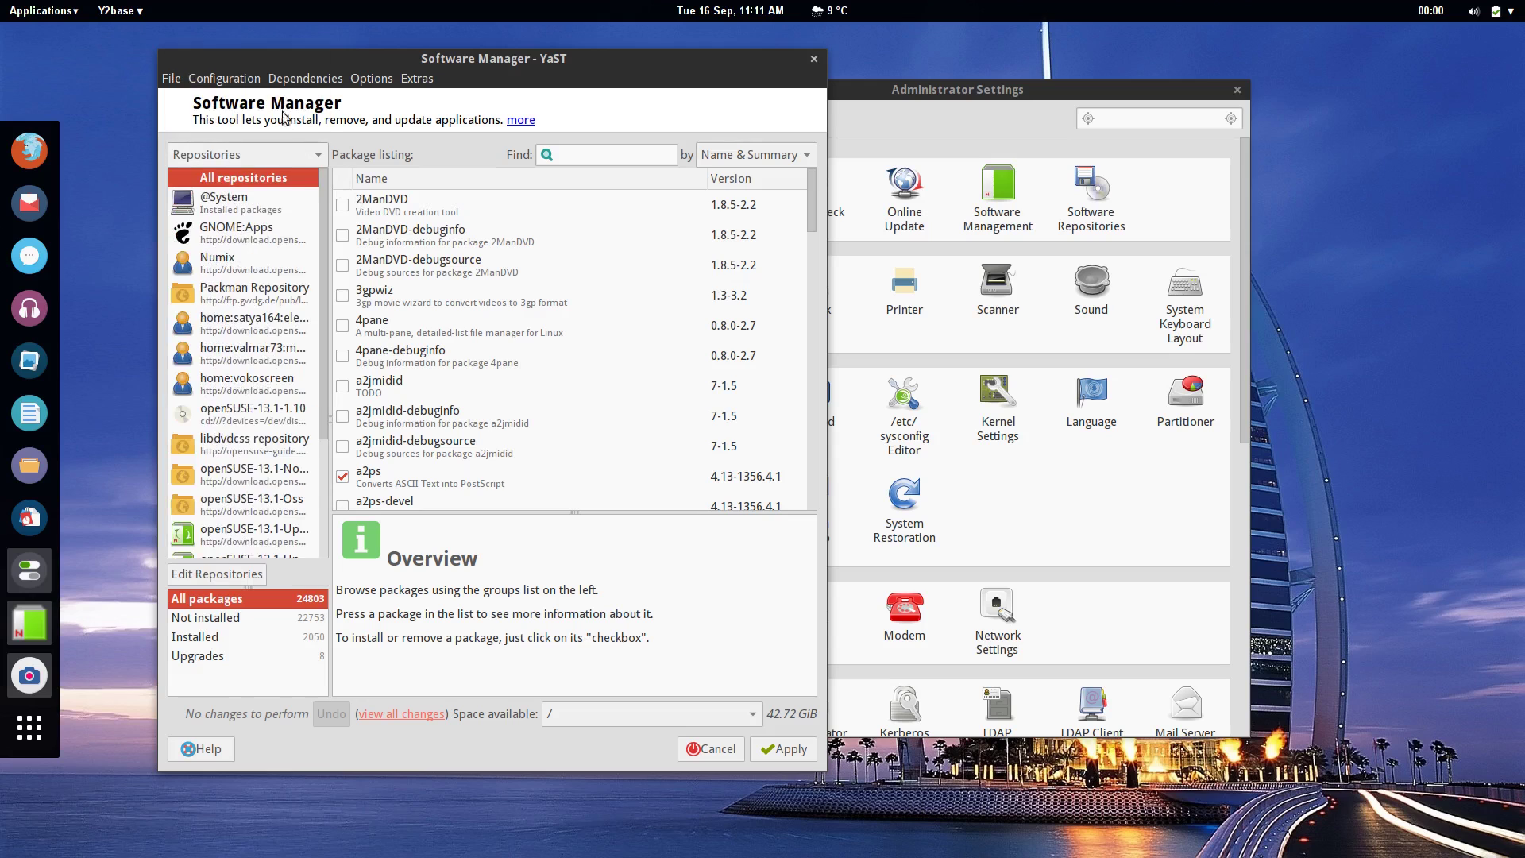
left_click(262, 246)
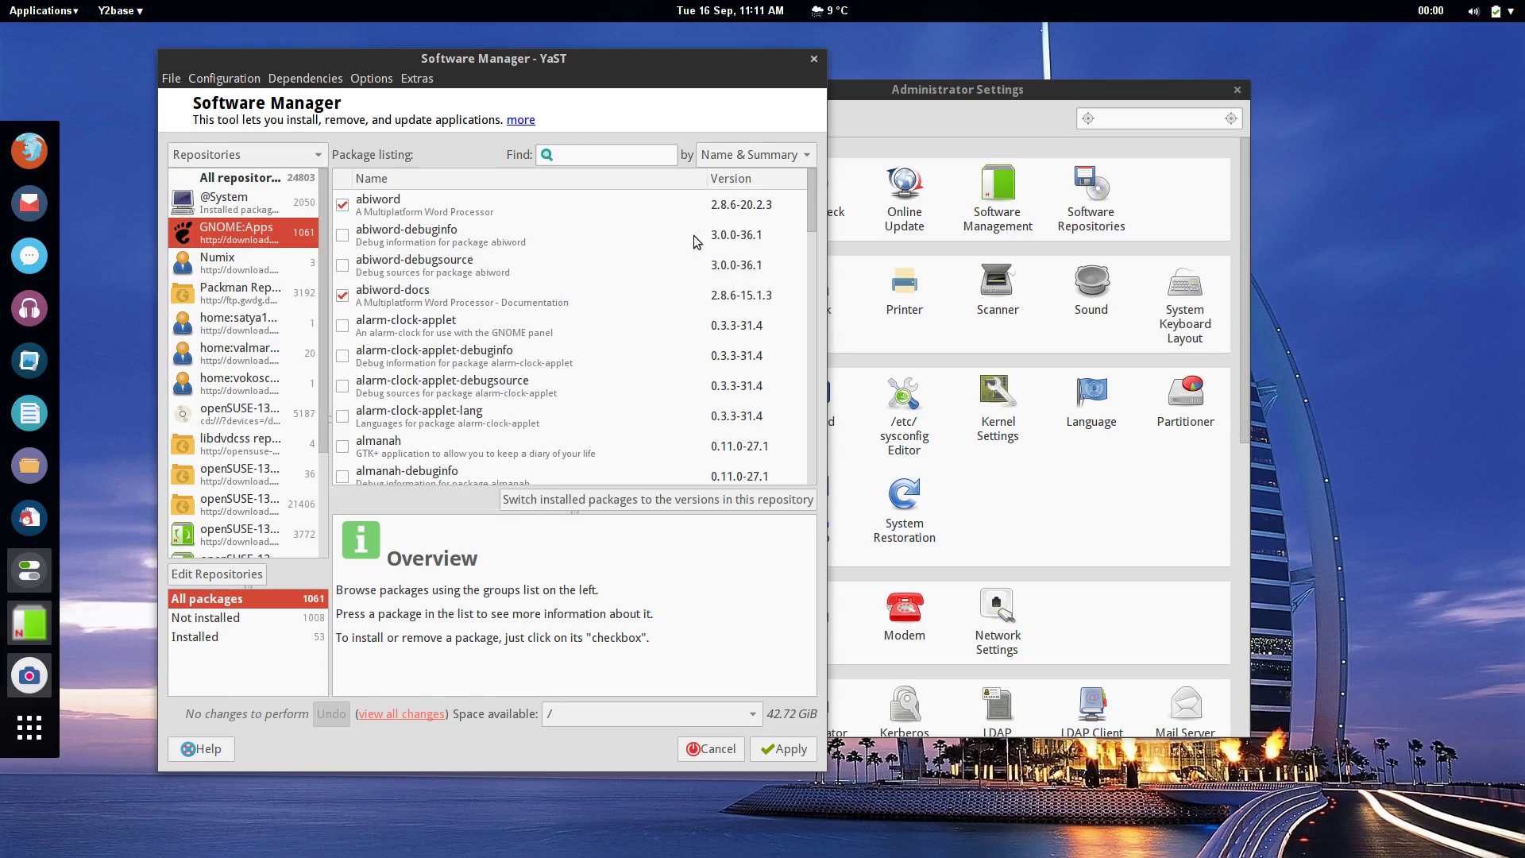
left_click_drag(815, 200, 801, 126)
Step: Scroll through the 1061 GNOME:Apps packages, from abiword to conglomerate
scroll(258, 326, "down", 2)
scroll(258, 326, "up", 2)
scroll(604, 336, "down", 3)
scroll(603, 335, "down", 8)
scroll(603, 342, "down", 1)
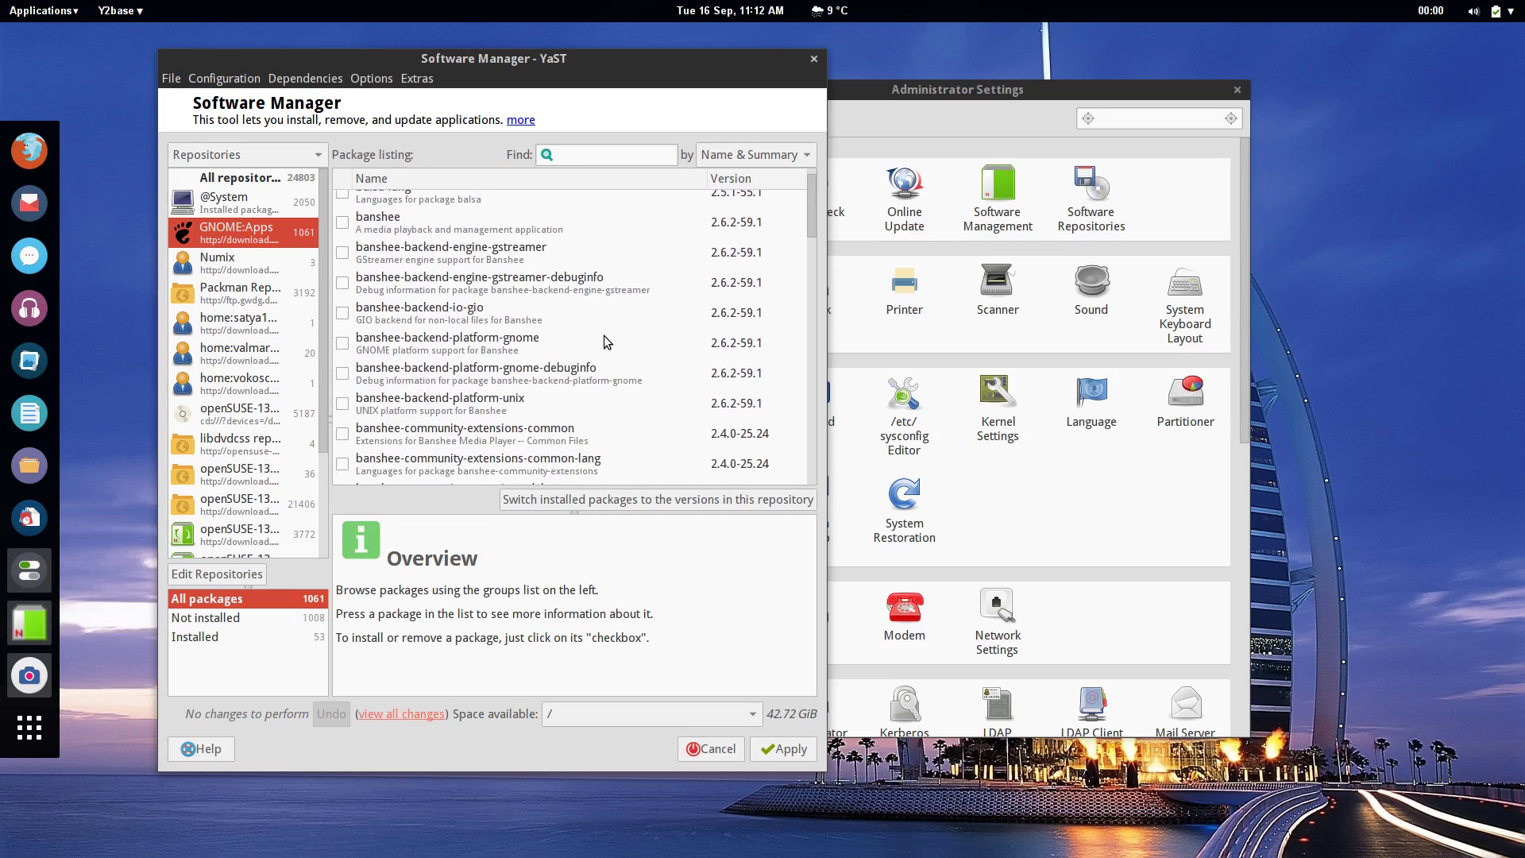
scroll(603, 341, "down", 4)
scroll(603, 343, "down", 8)
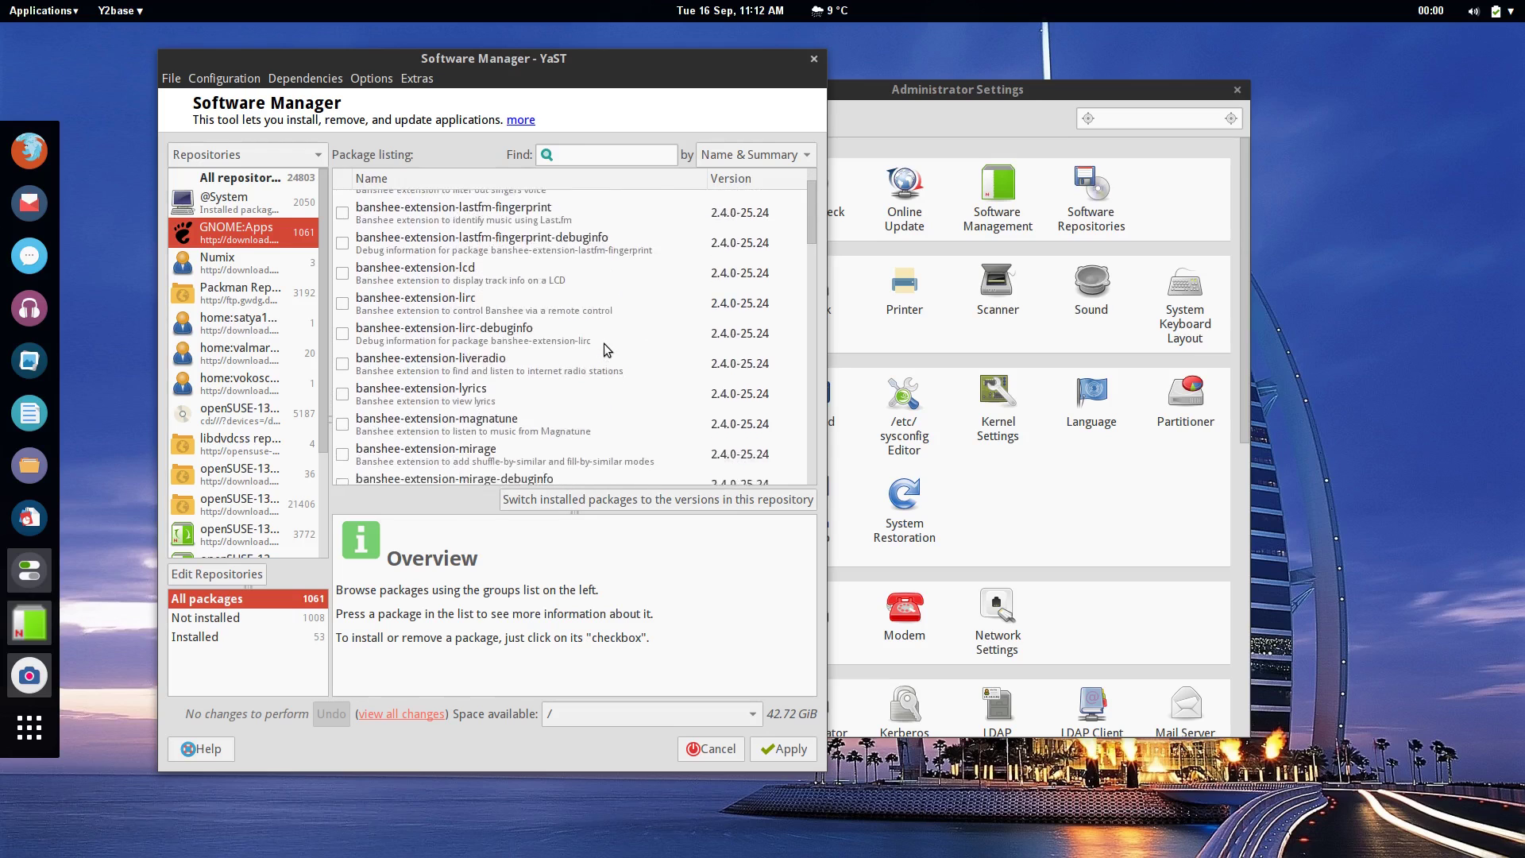
scroll(604, 343, "down", 10)
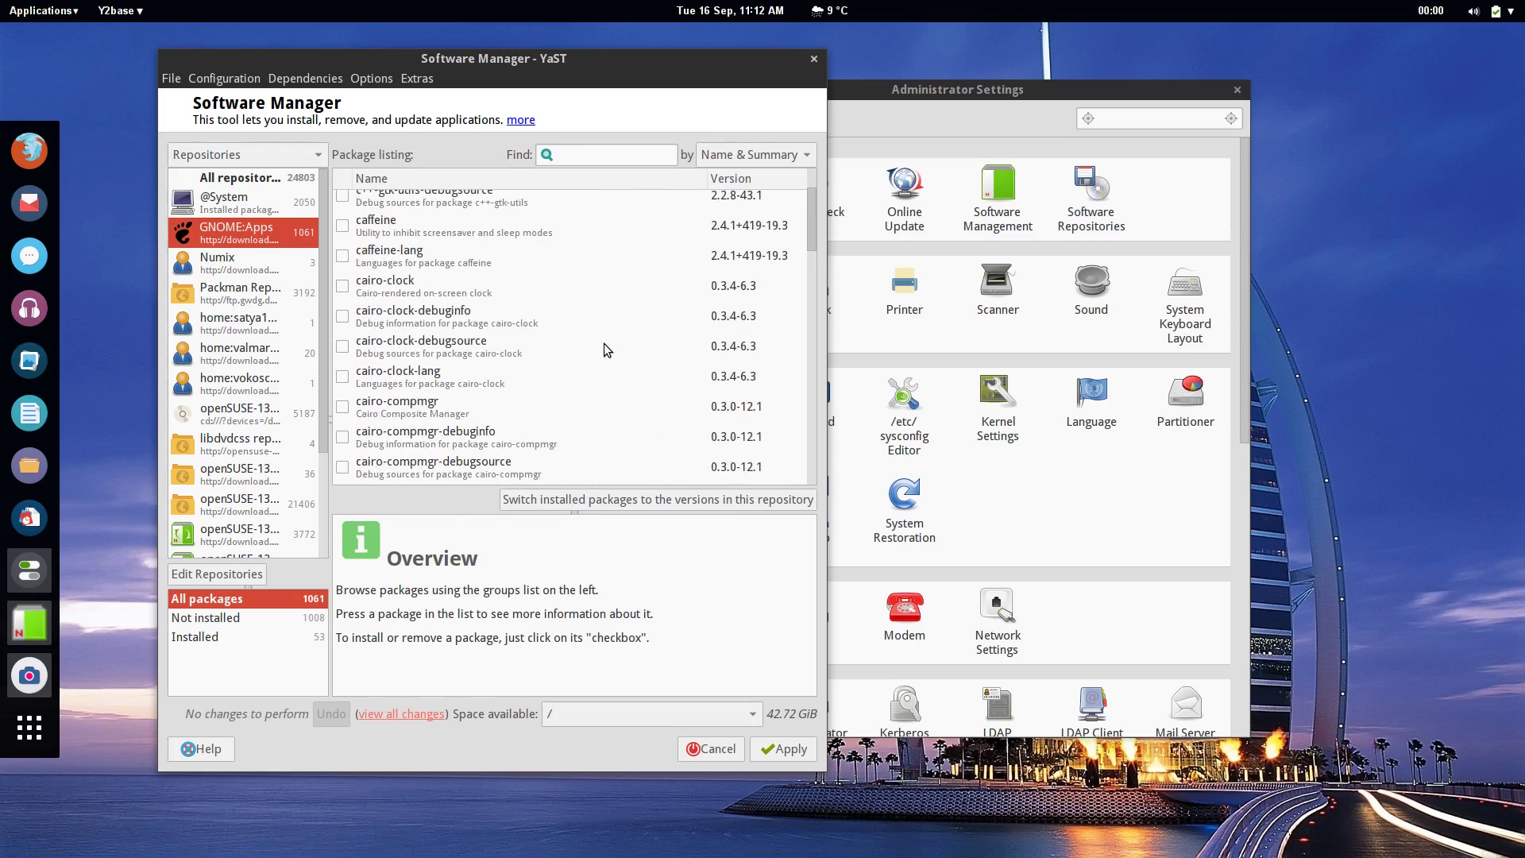
scroll(603, 343, "down", 1)
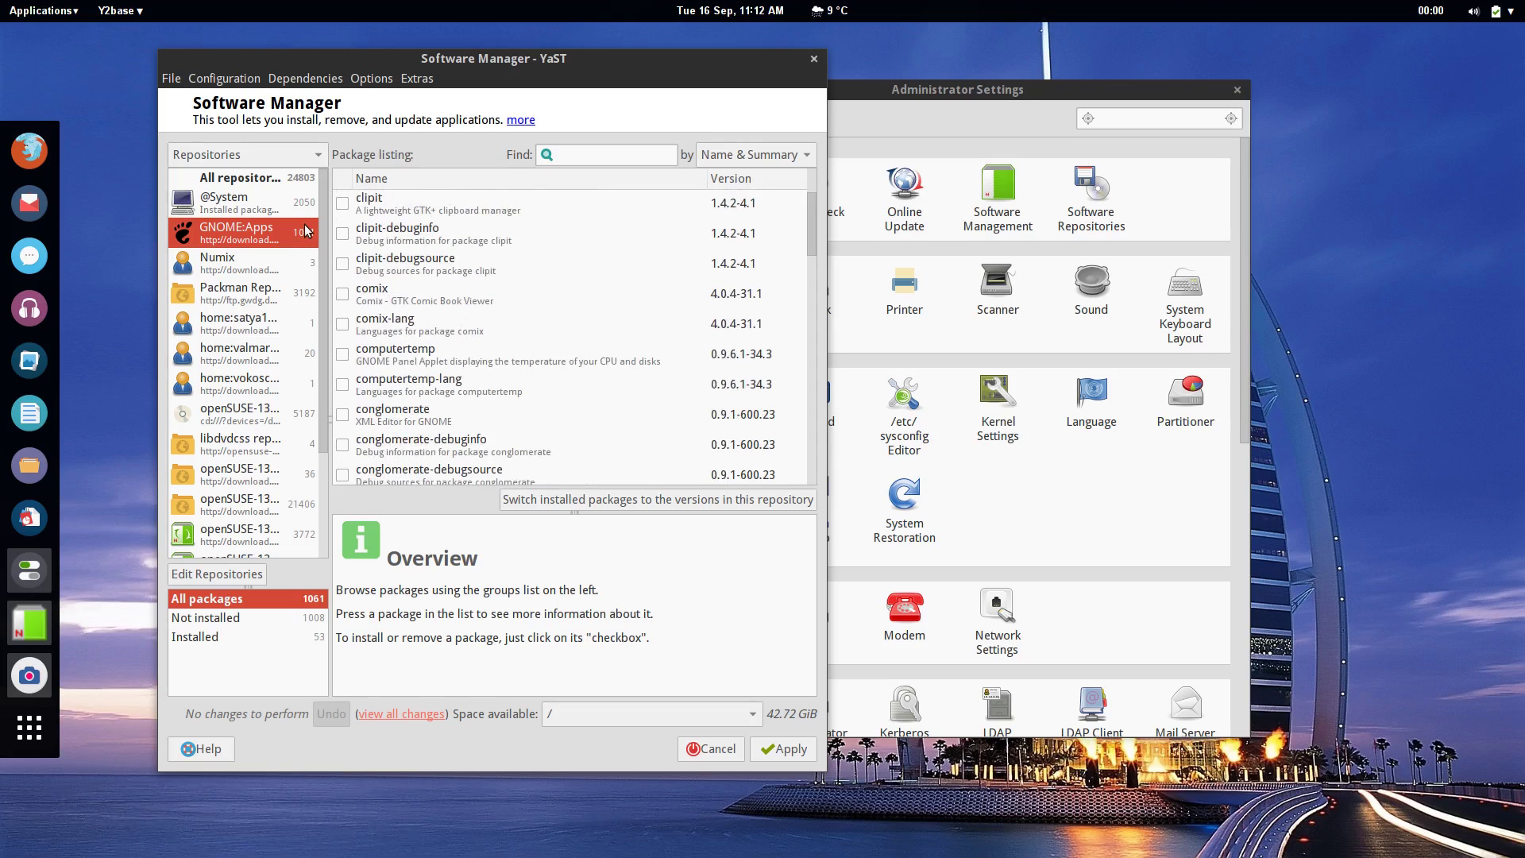
Step: List the Packman repository's packages, then switch the view back to Groups
left_click(231, 293)
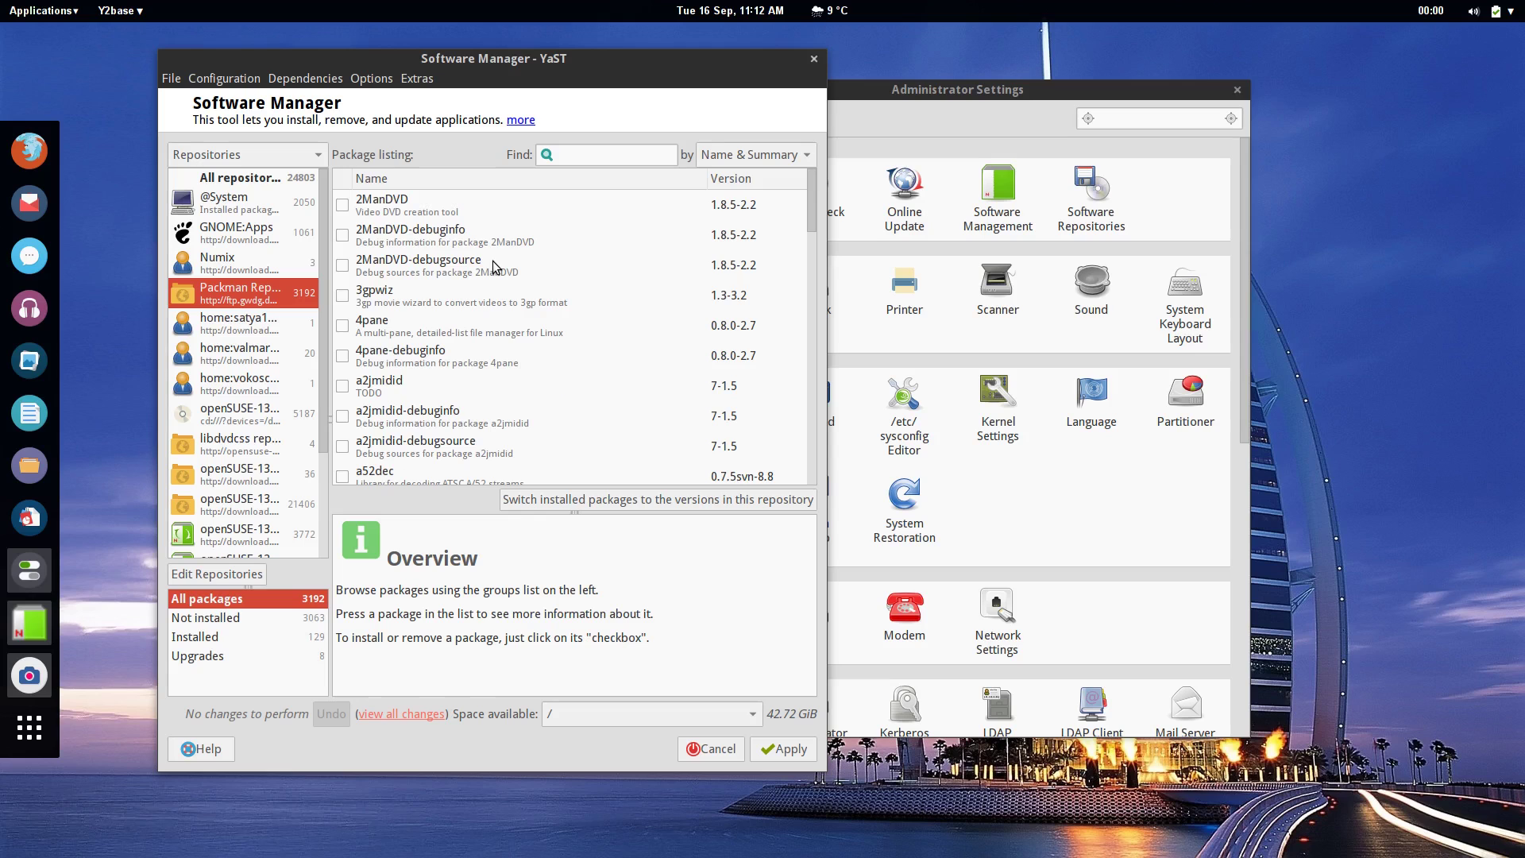
scroll(258, 310, "down", 4)
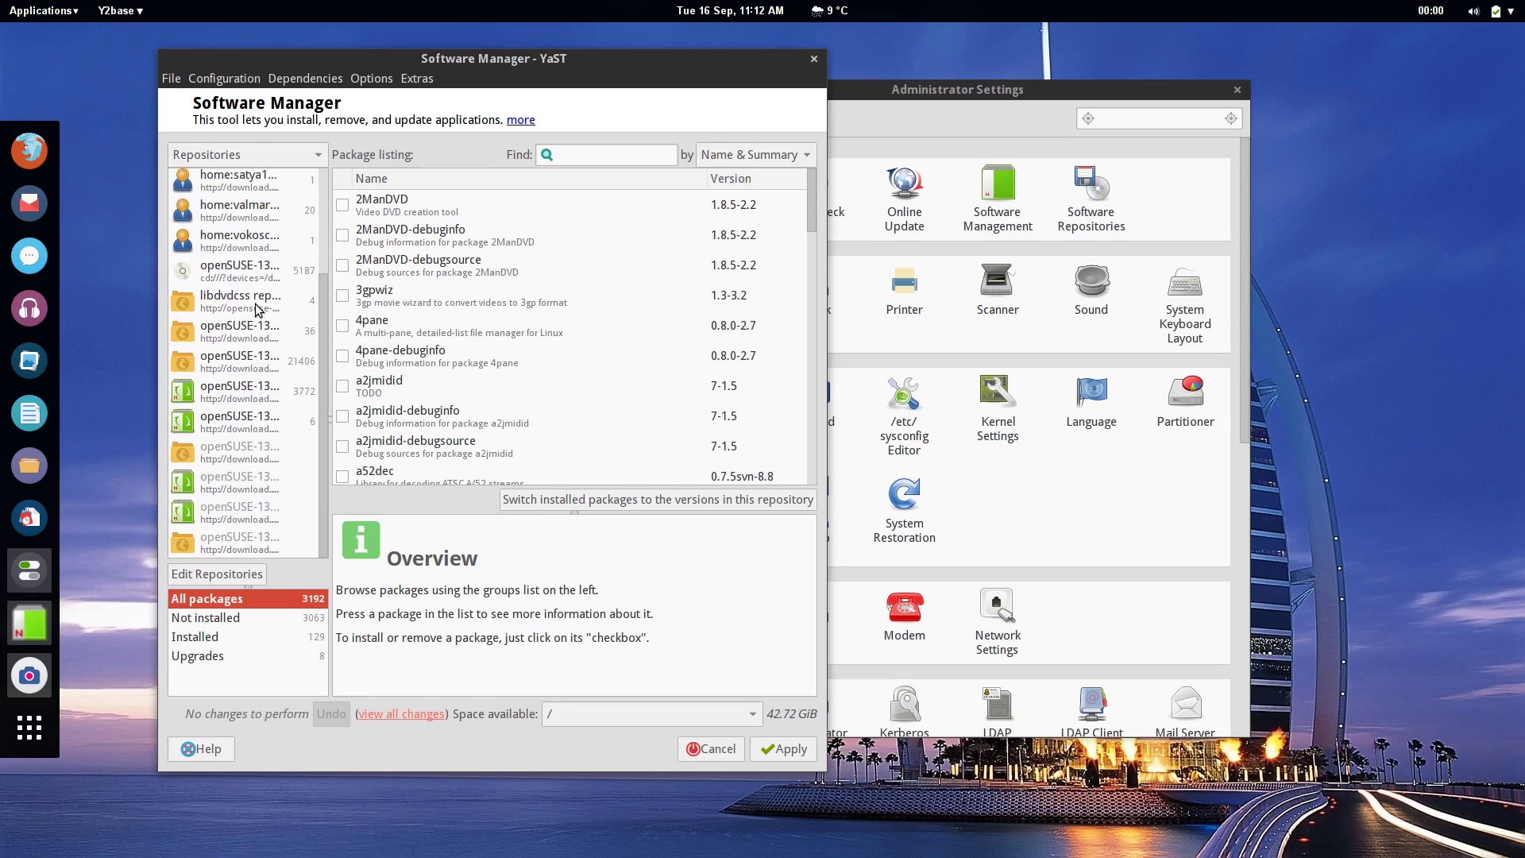
scroll(258, 310, "up", 4)
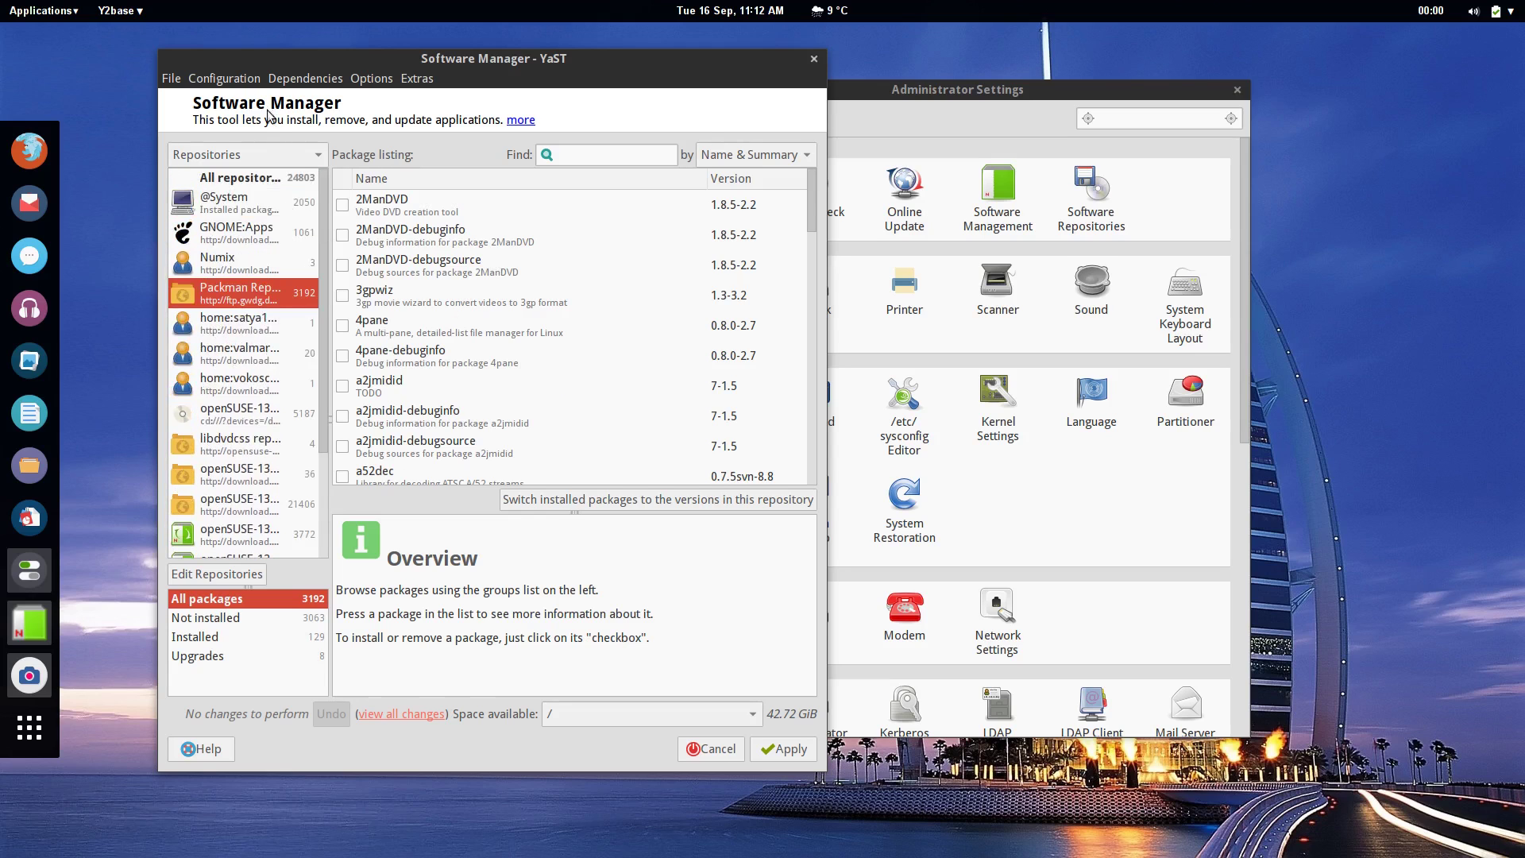
left_click(262, 154)
left_click(242, 105)
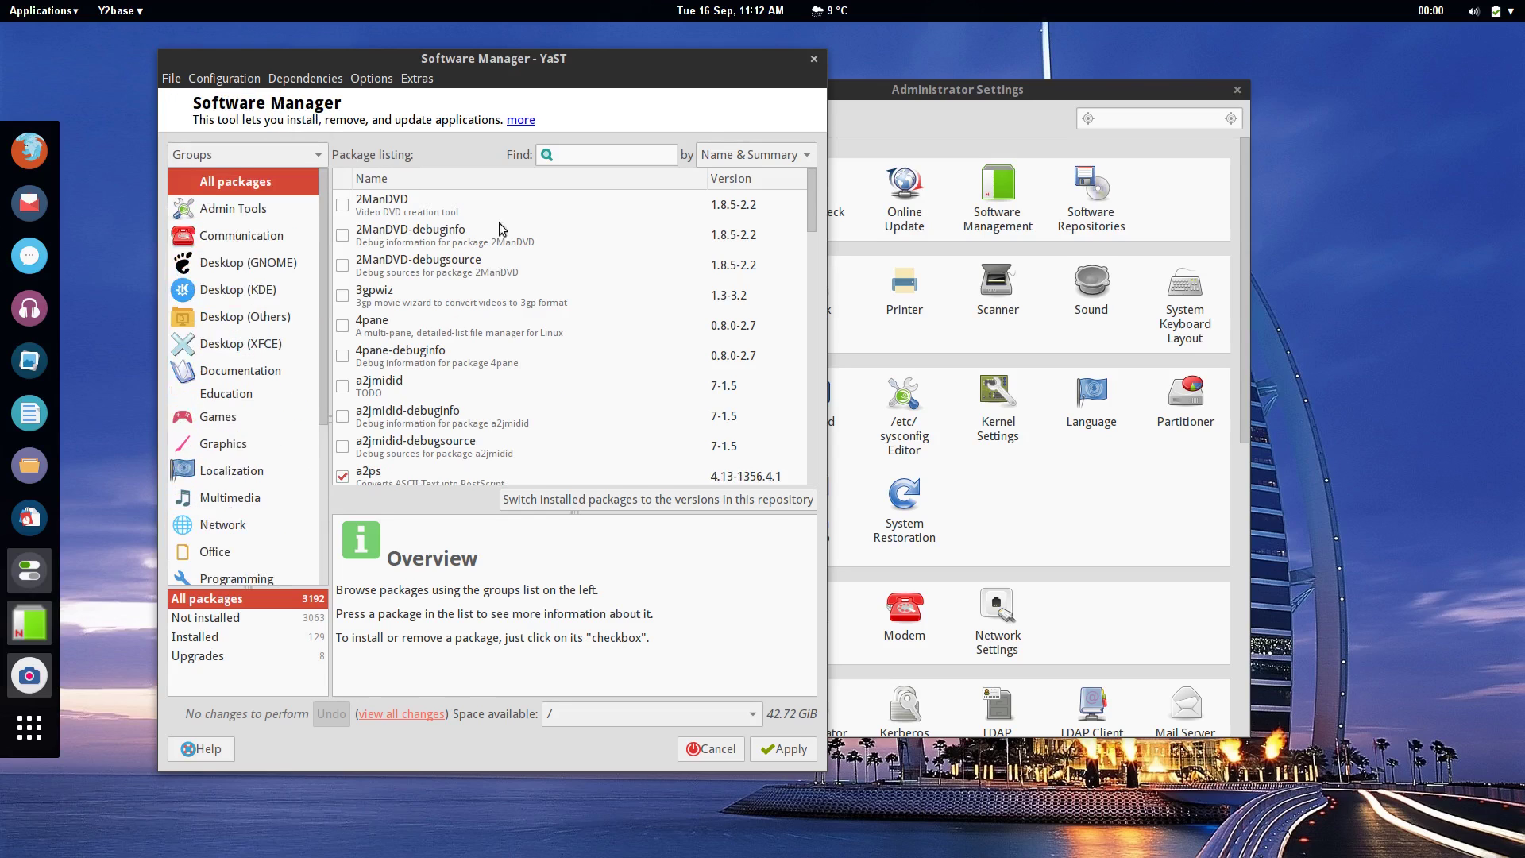
Step: Inspect the Dependencies and Configuration menus, then quit Software Manager without changes
left_click(320, 80)
left_click(321, 80)
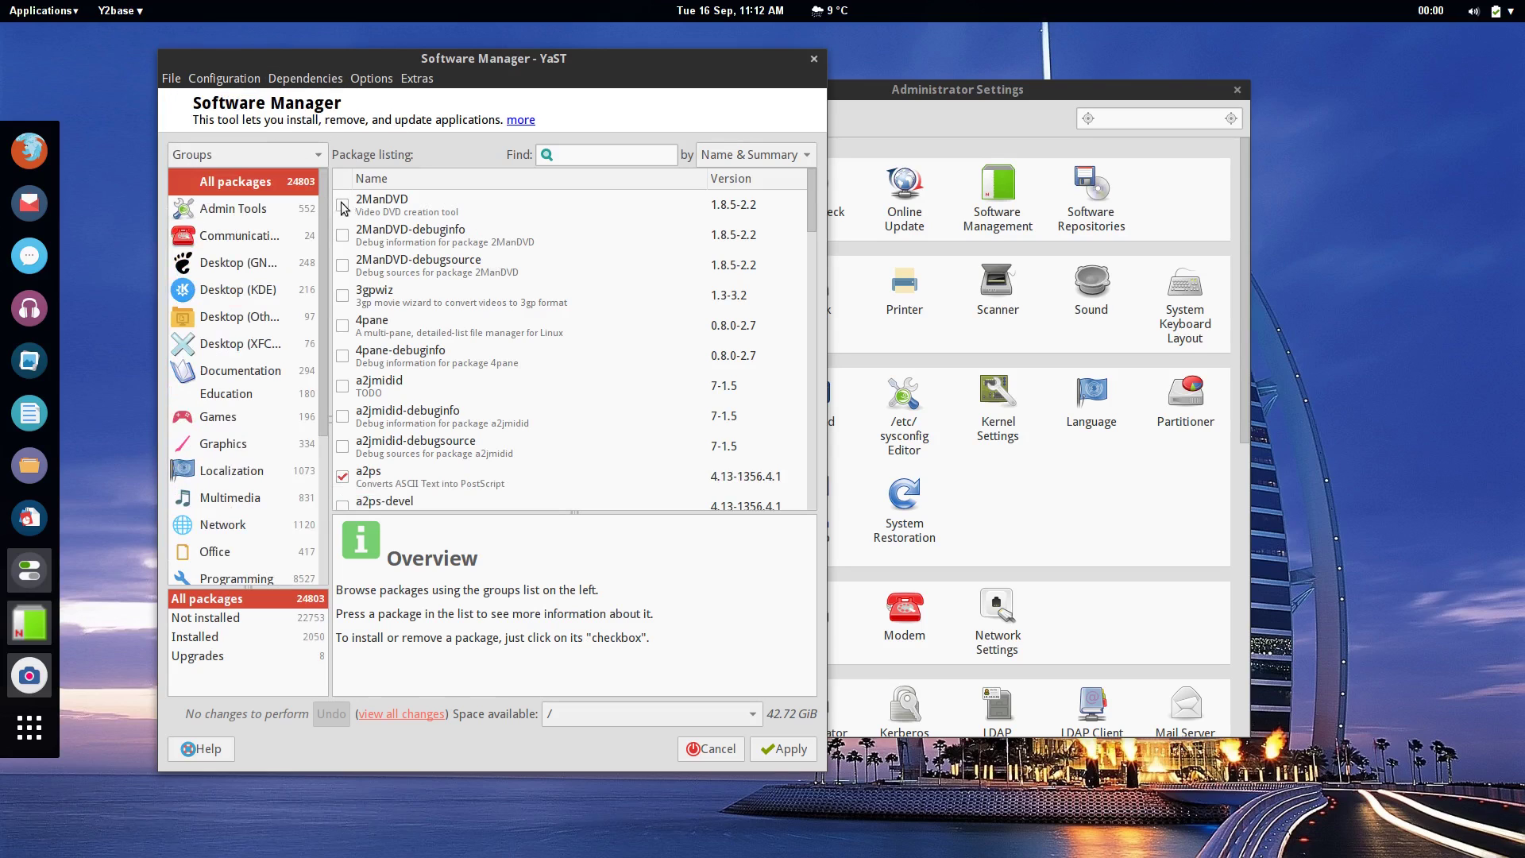
left_click(289, 79)
mouse_move(225, 78)
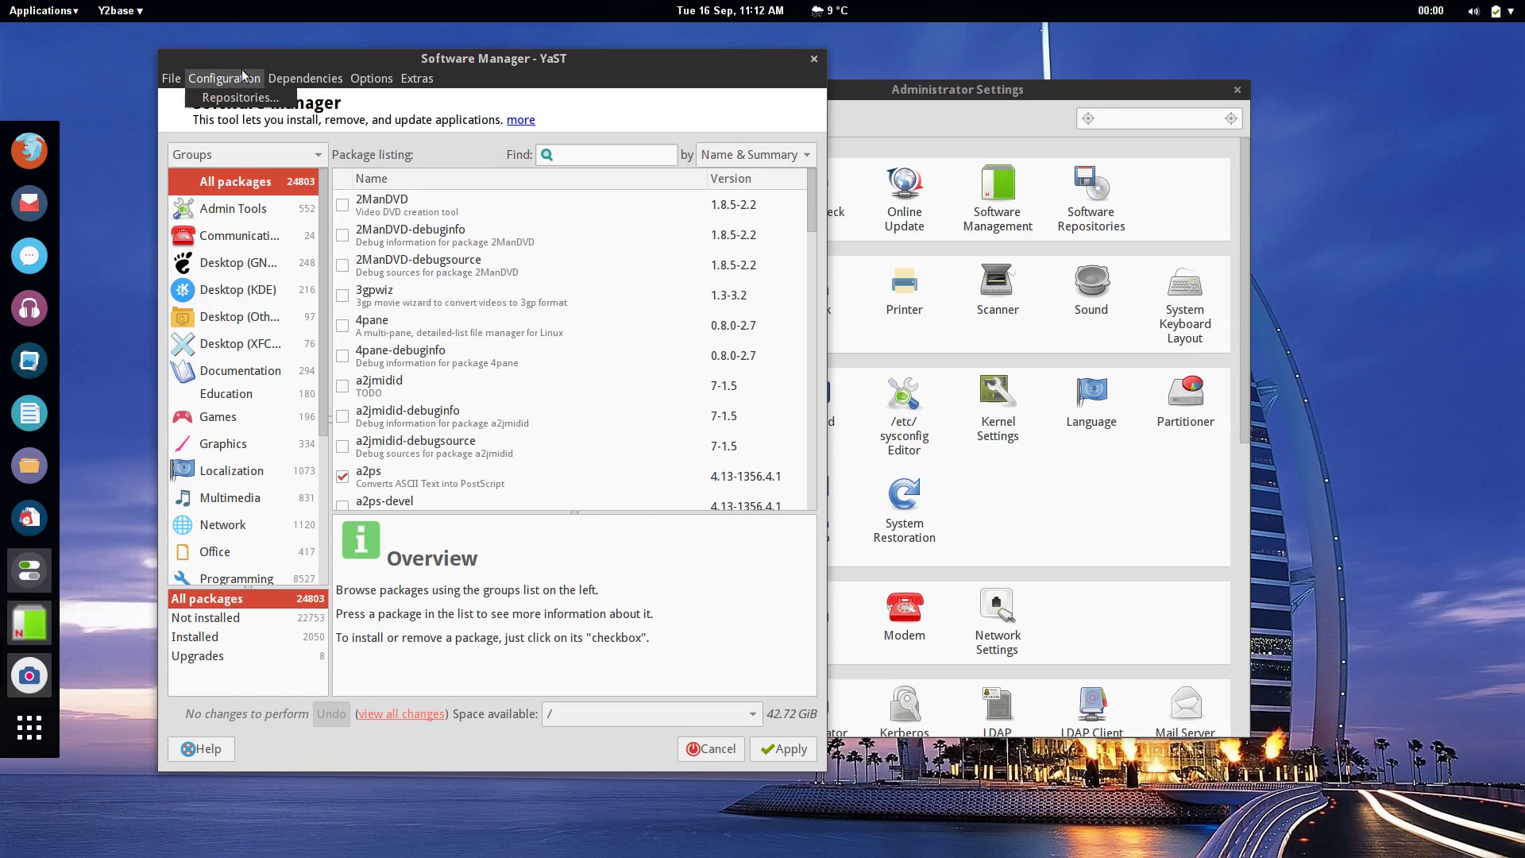
left_click(238, 98)
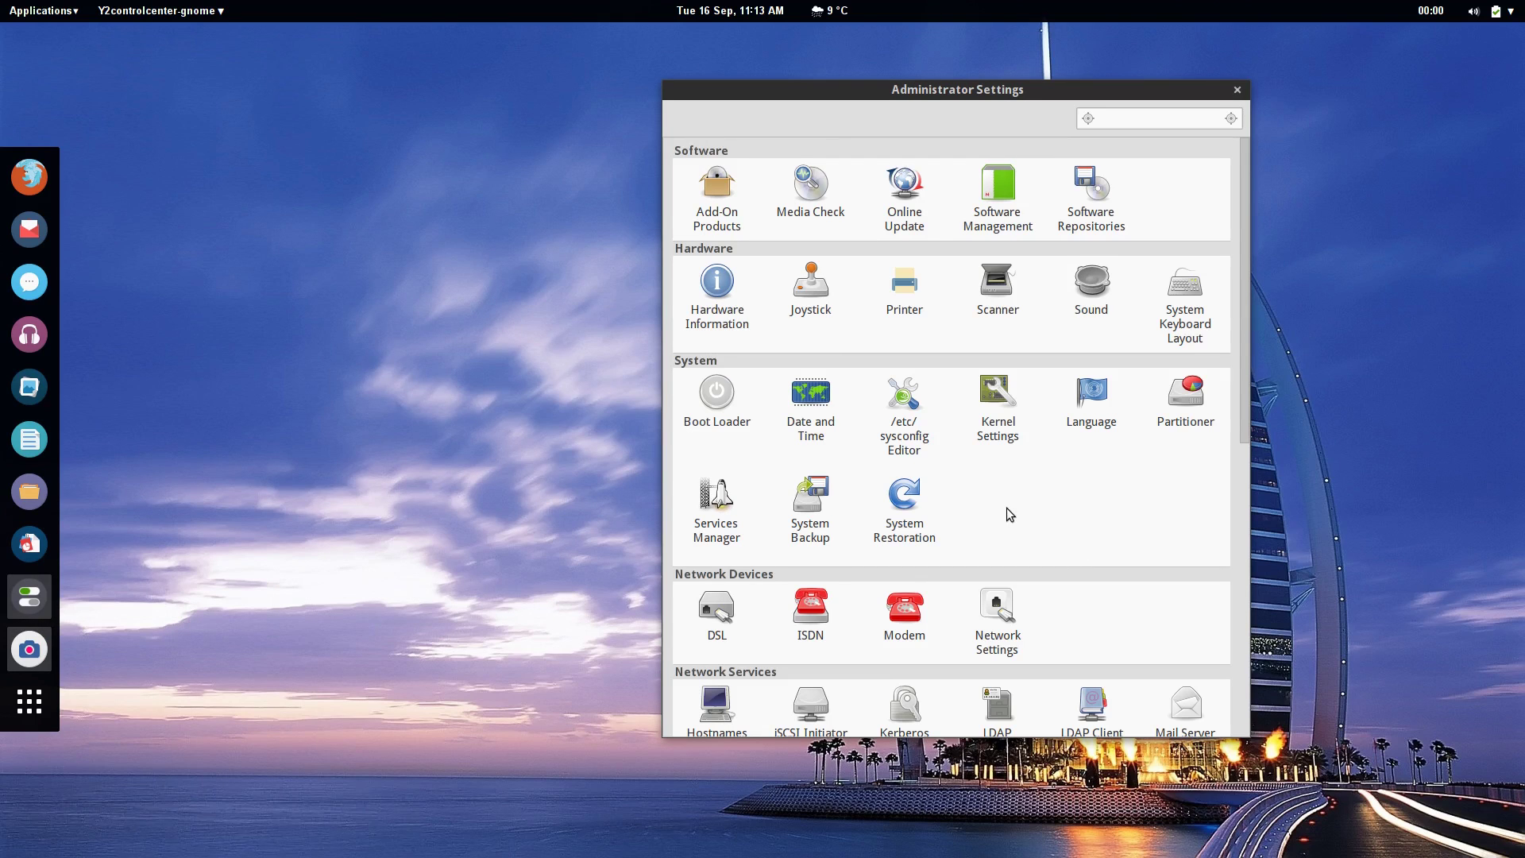
key("super")
type("back")
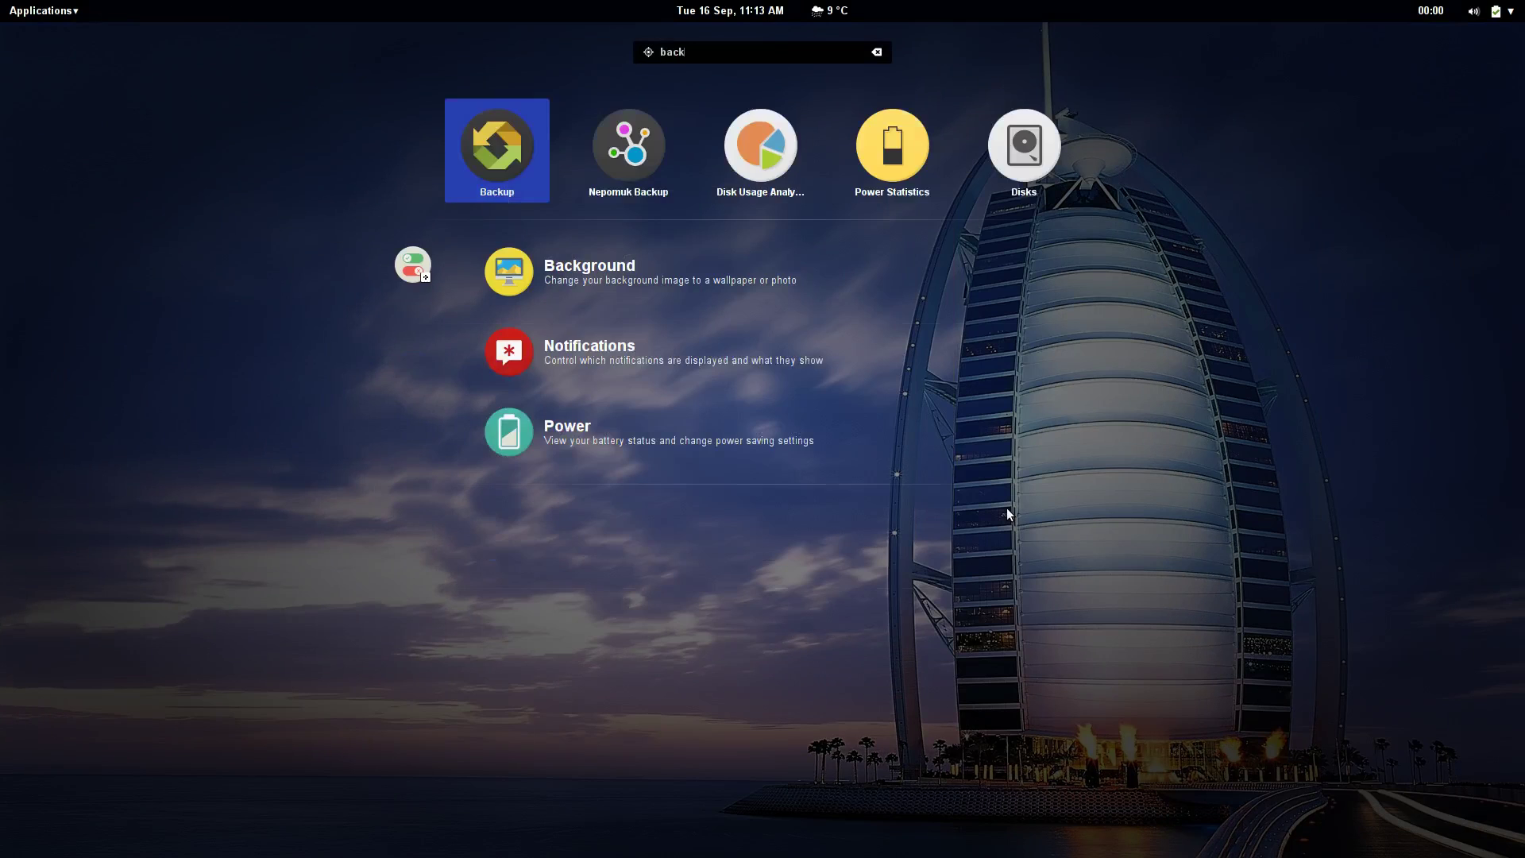
key("Return")
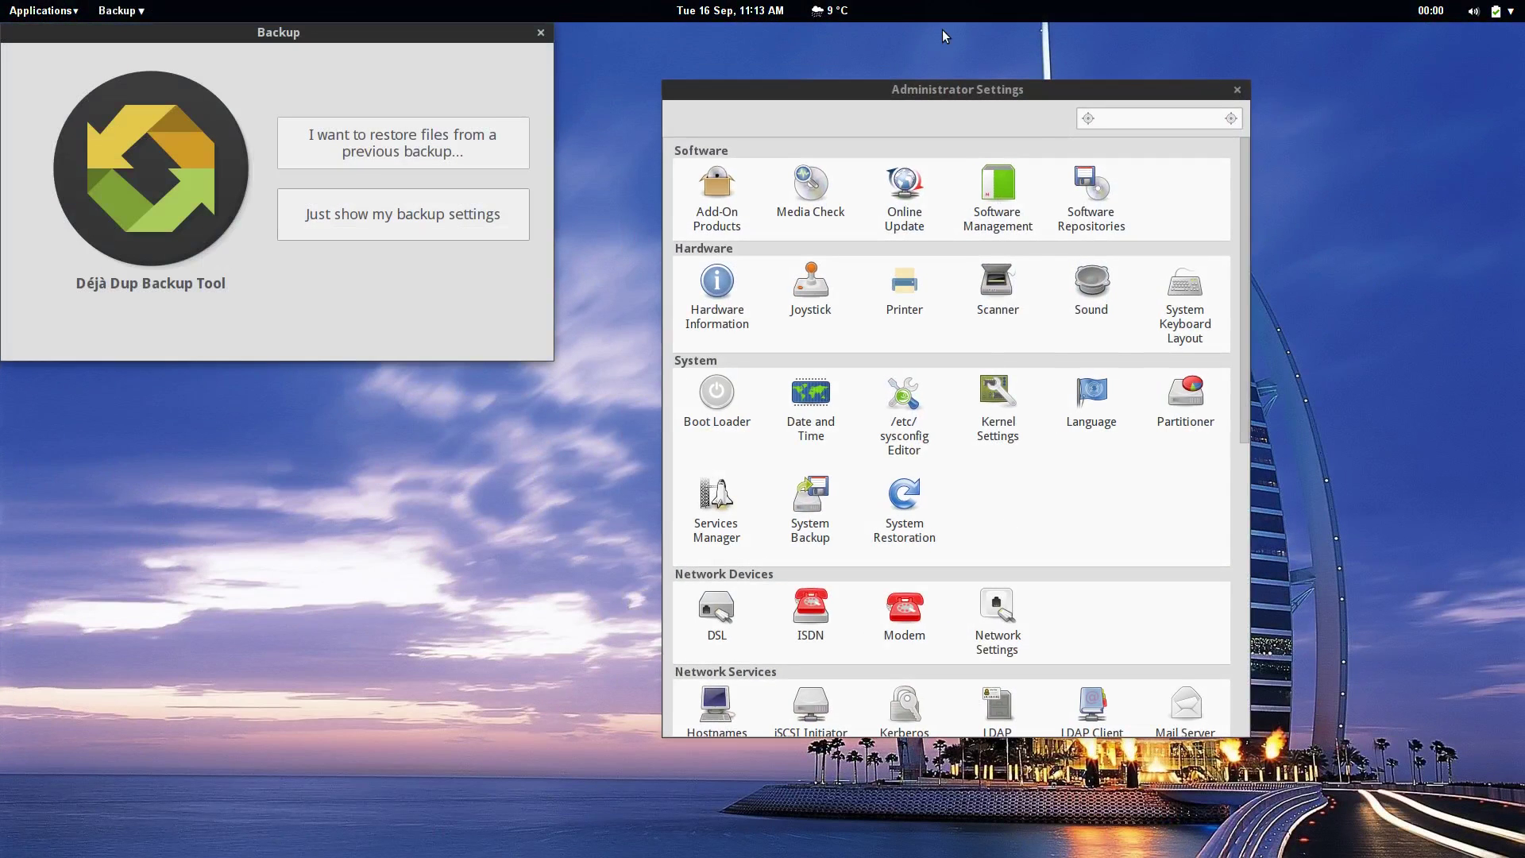
left_click_drag(300, 31, 559, 235)
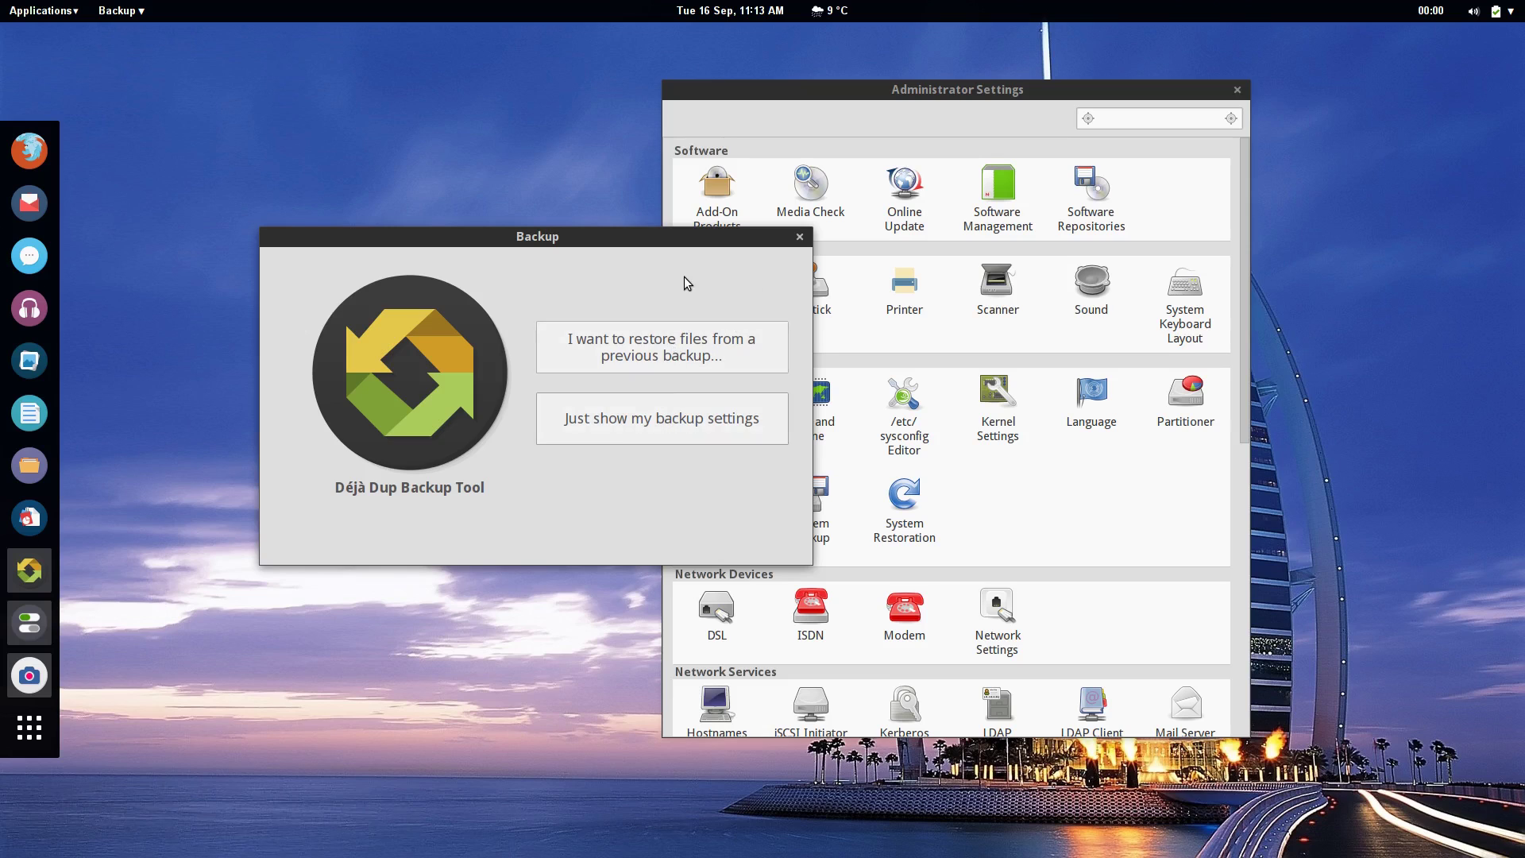
left_click(800, 236)
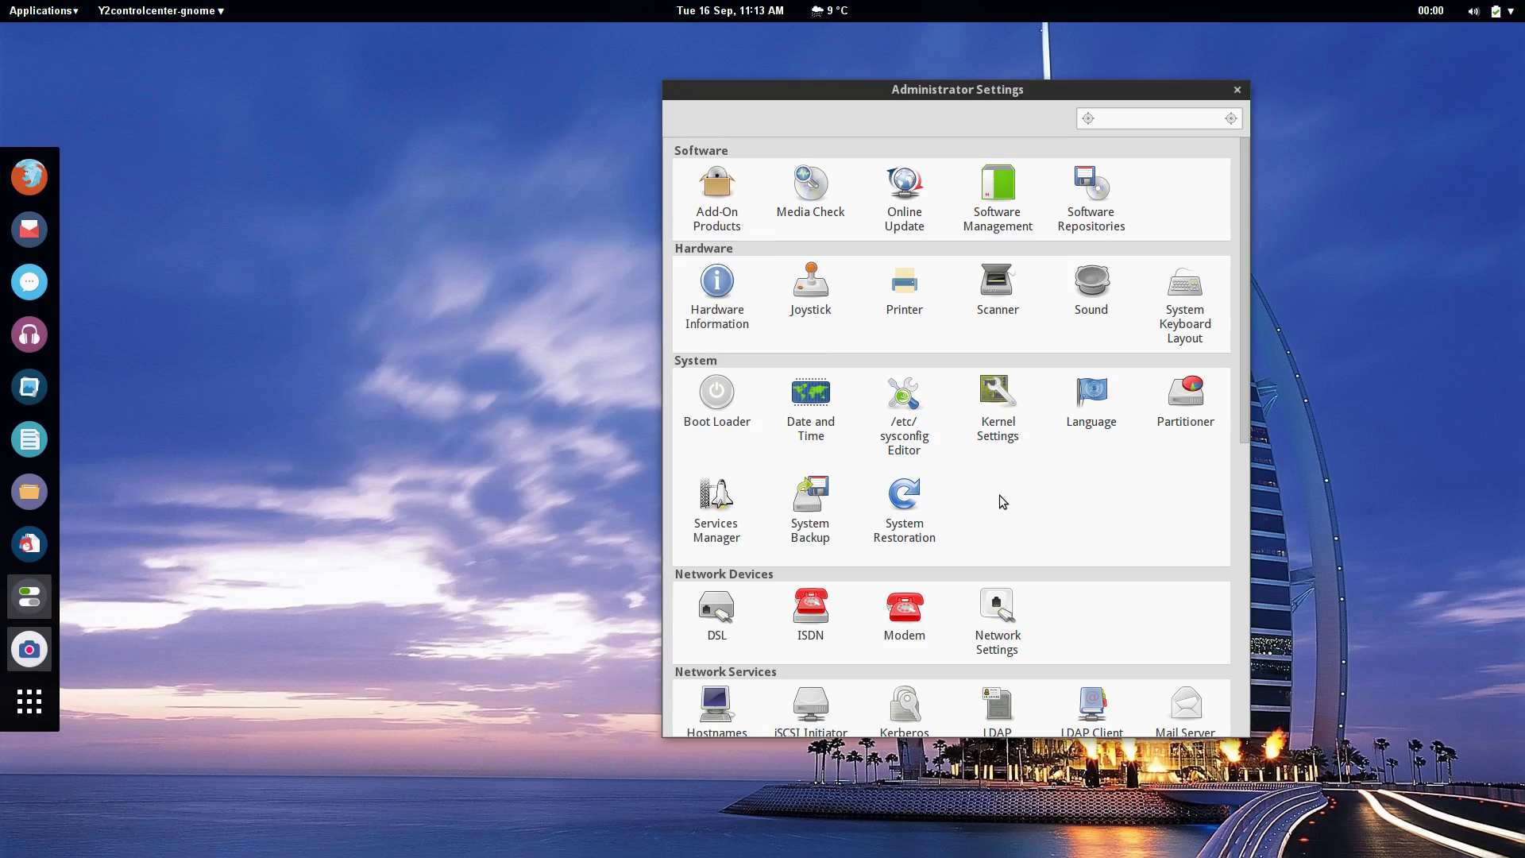
Step: Open System Backup, close it with no profiles, then open System Restoration
left_click(811, 515)
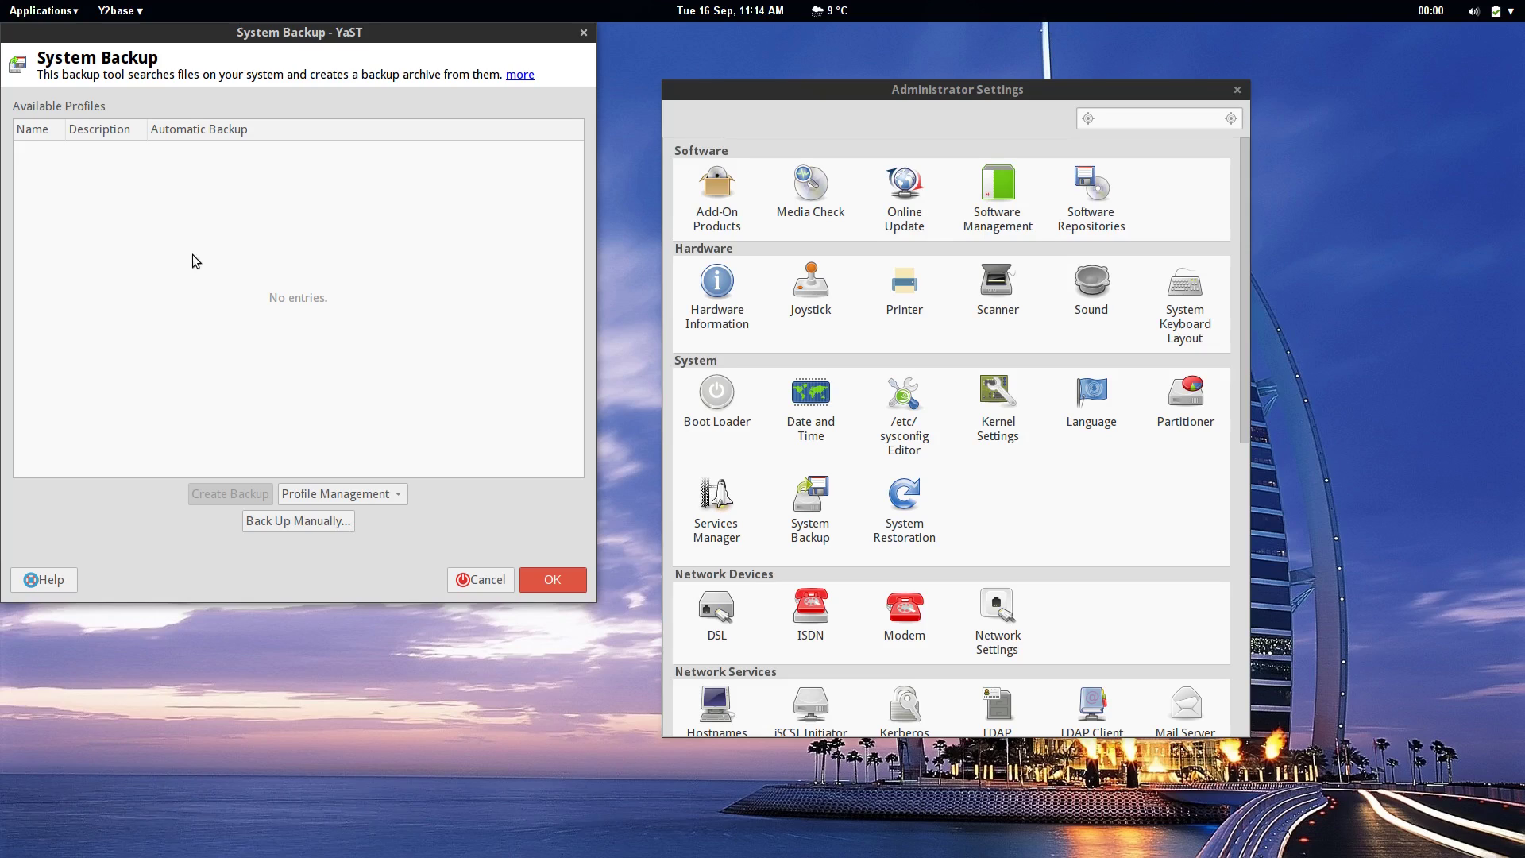
left_click(582, 34)
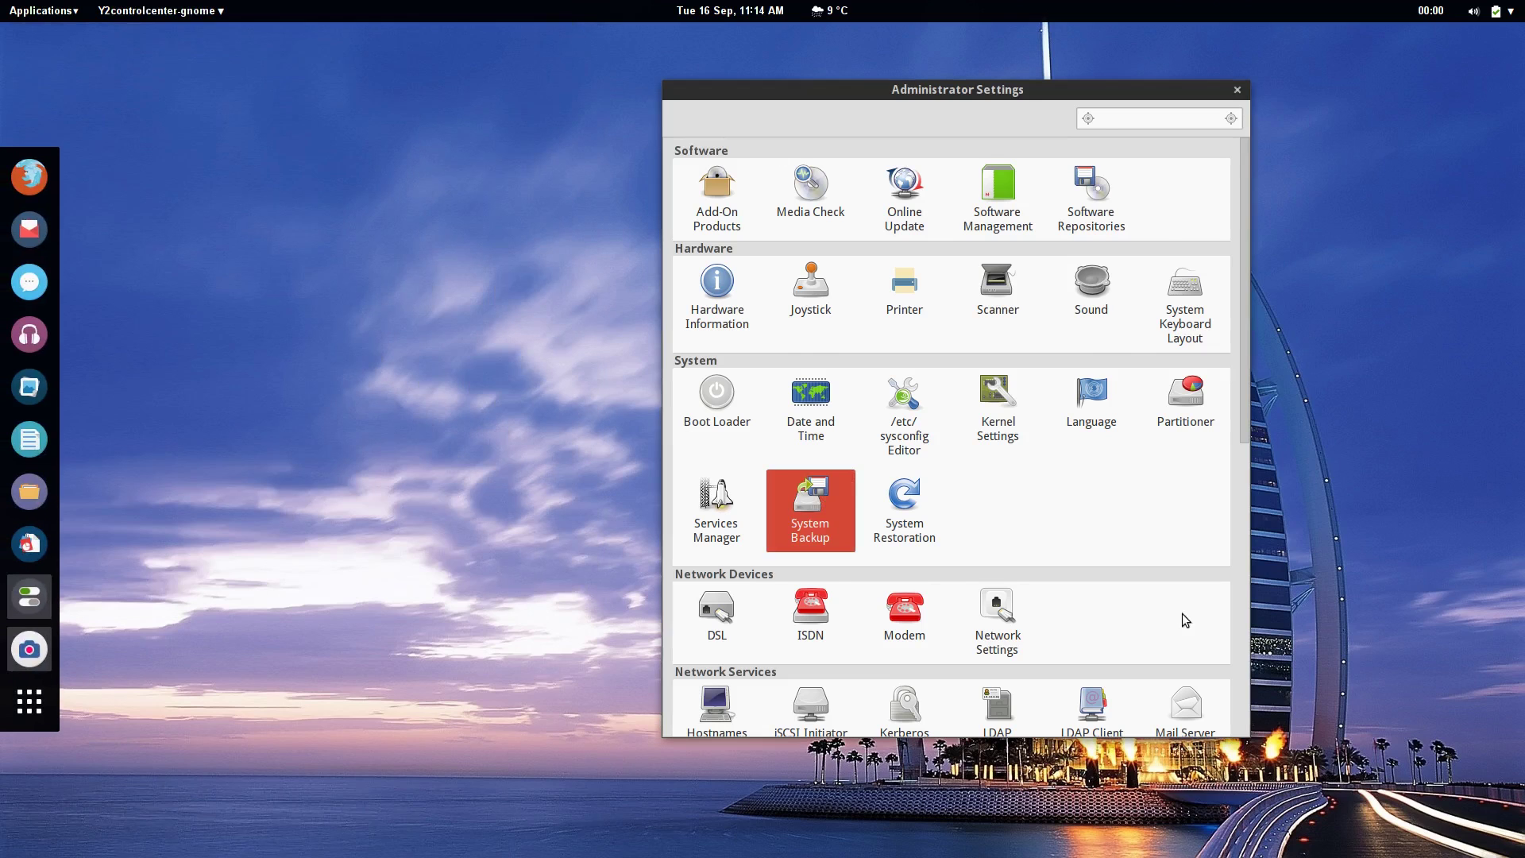
scroll(1021, 515, "down", 1)
left_click(918, 460)
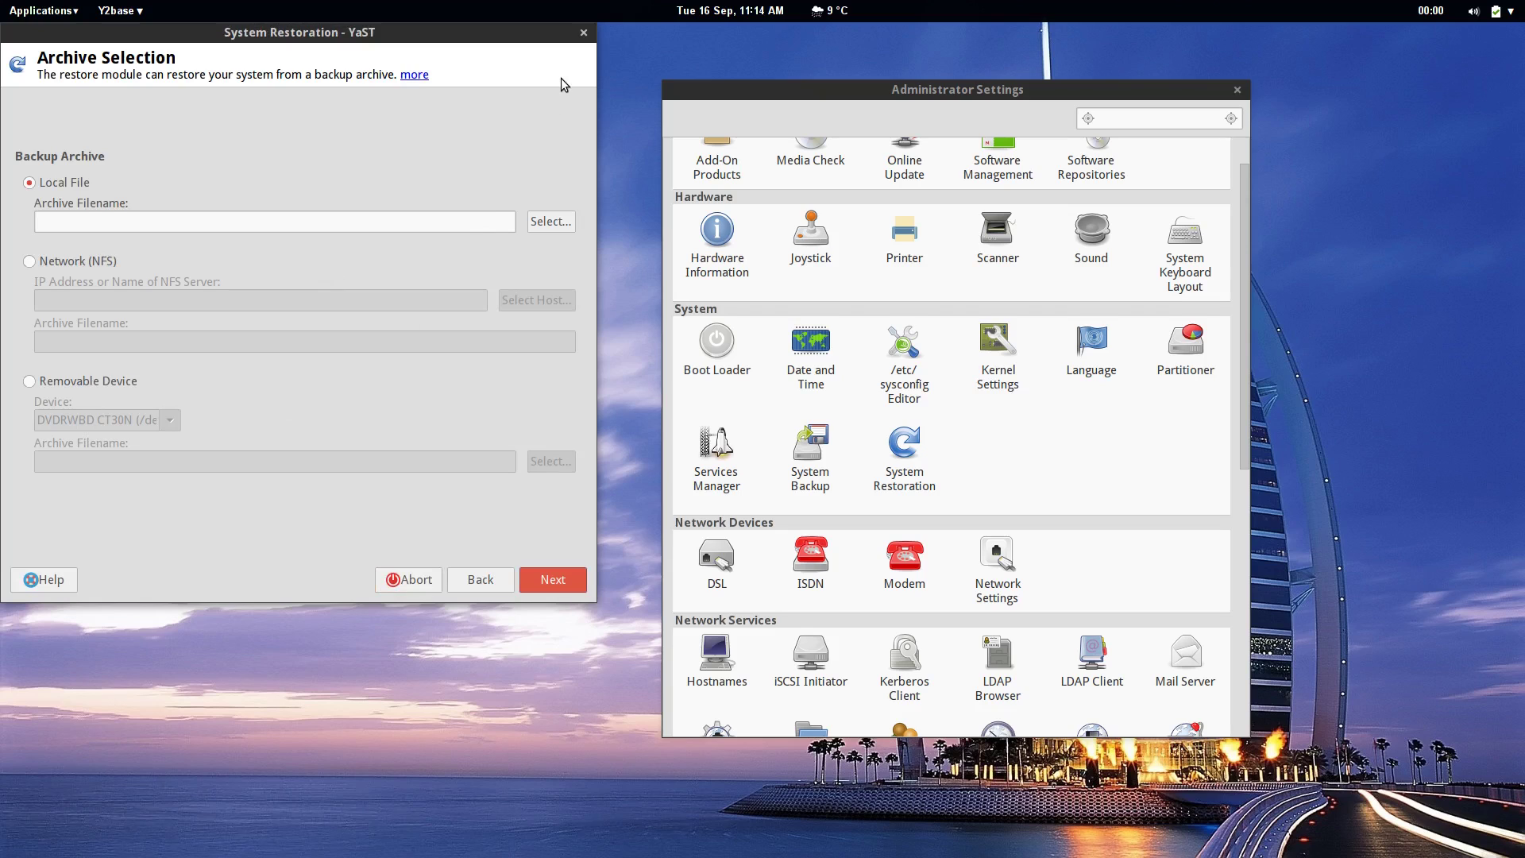
Step: Close System Restoration and scroll down to Security and Users and Miscellaneous modules
left_click(581, 38)
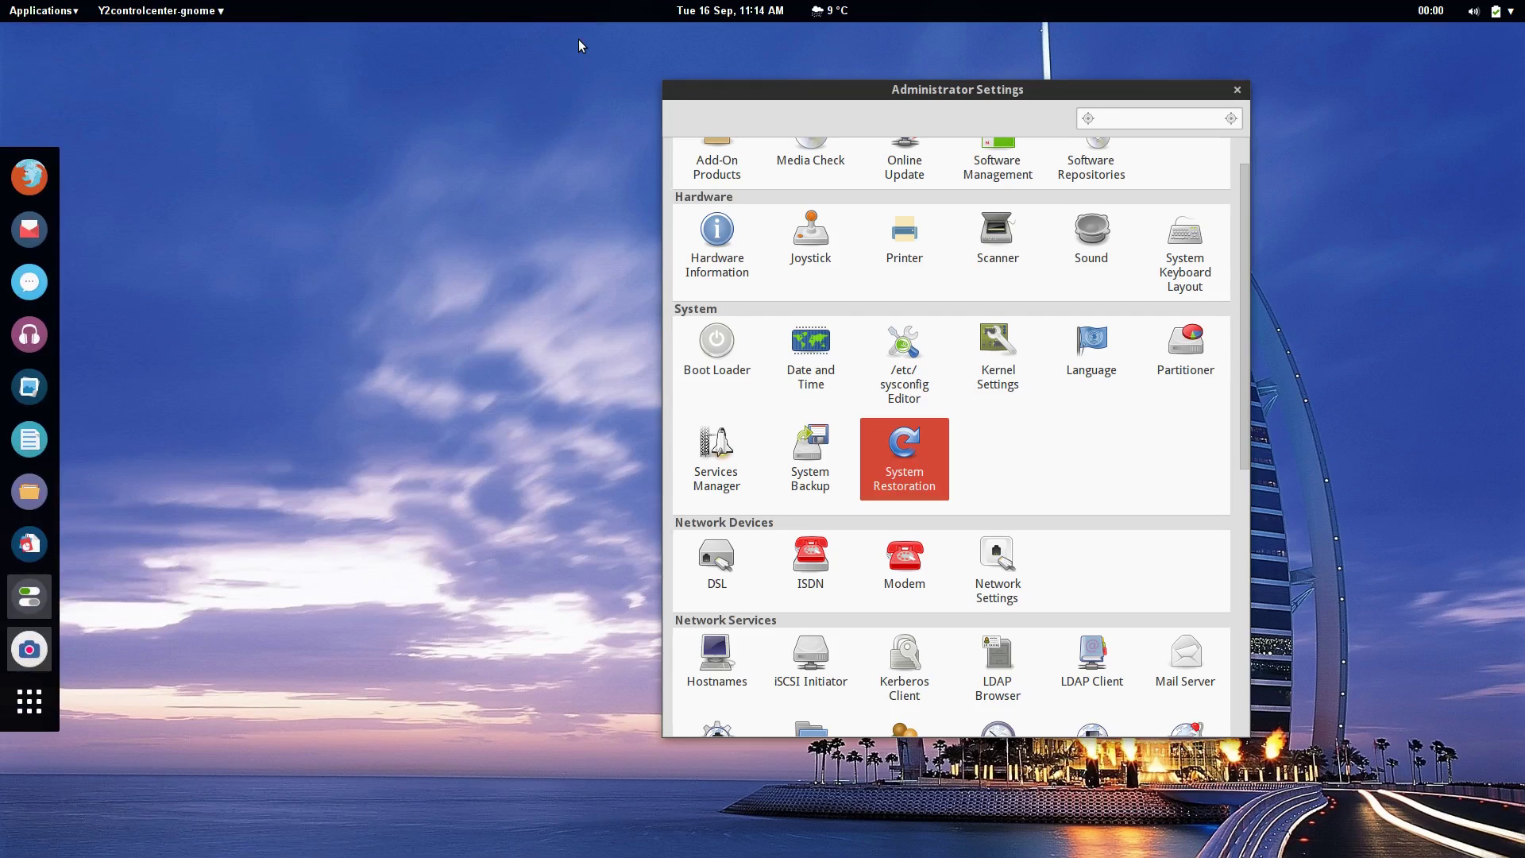
scroll(1013, 490, "down", 5)
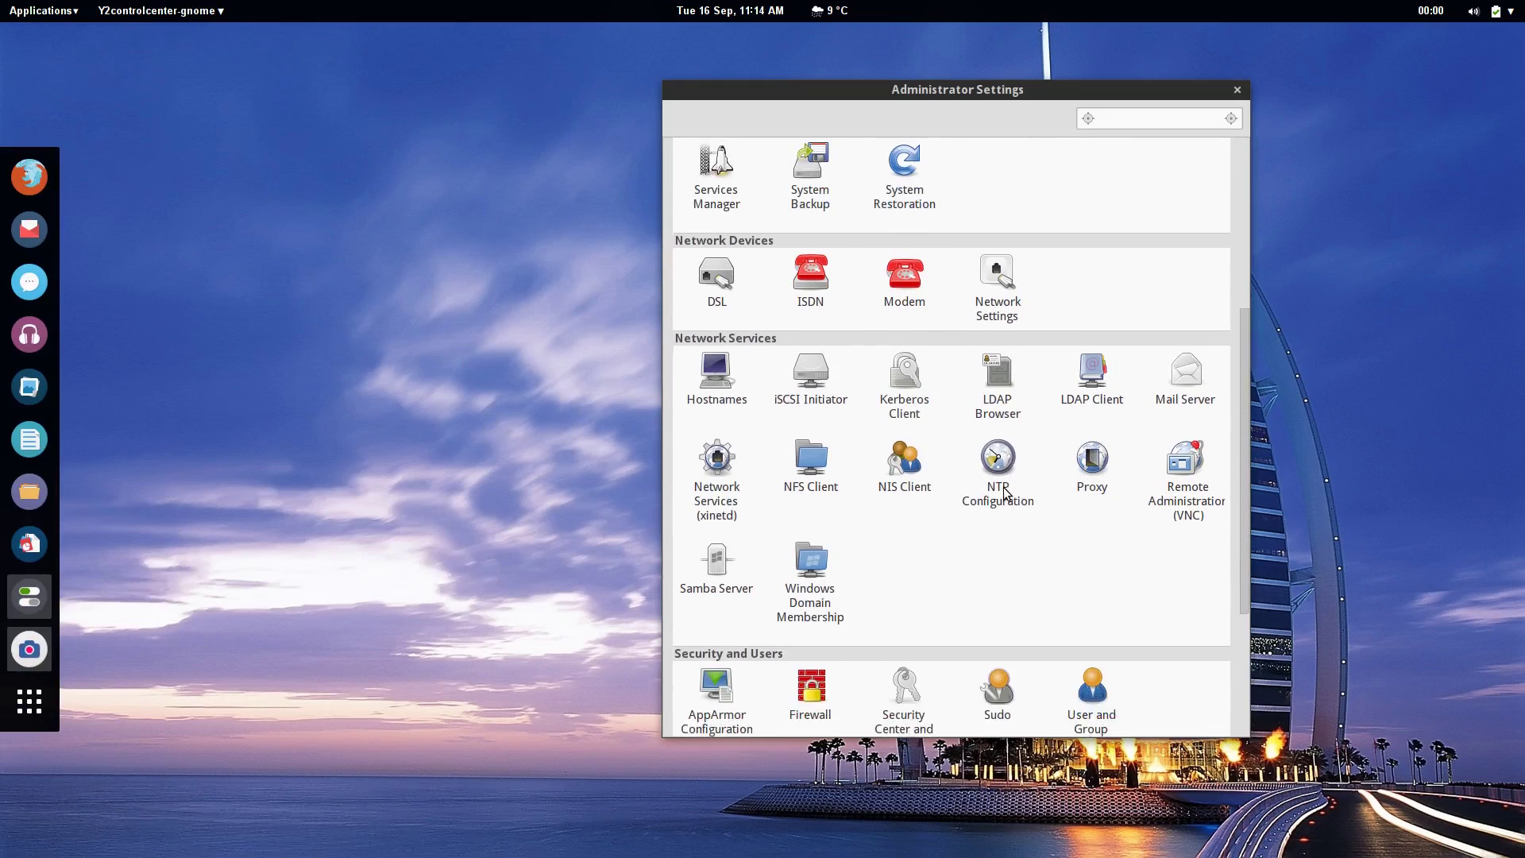
scroll(1004, 488, "down", 1)
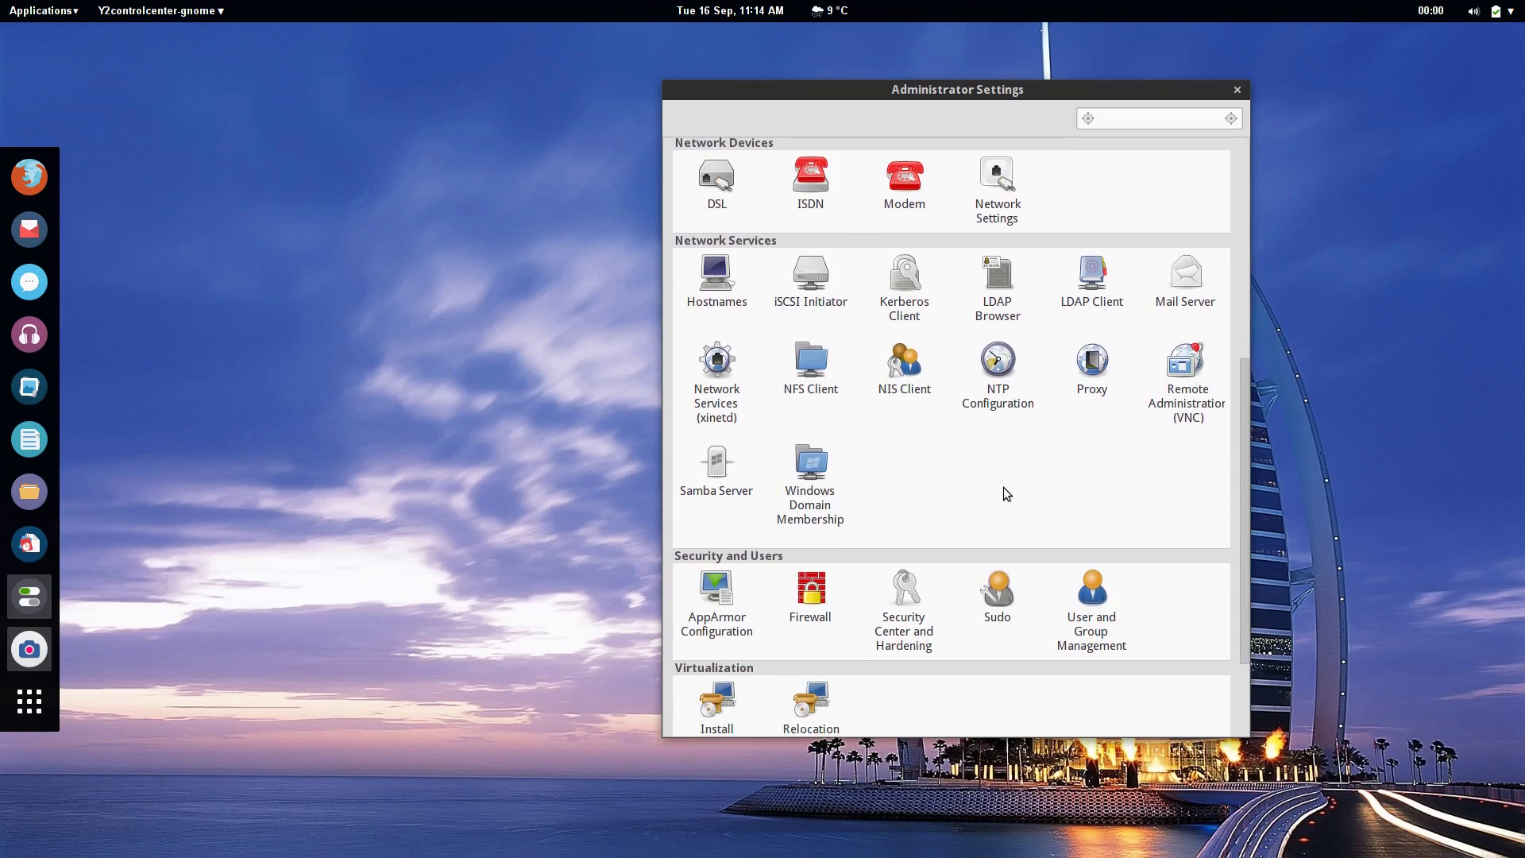
scroll(1004, 488, "down", 2)
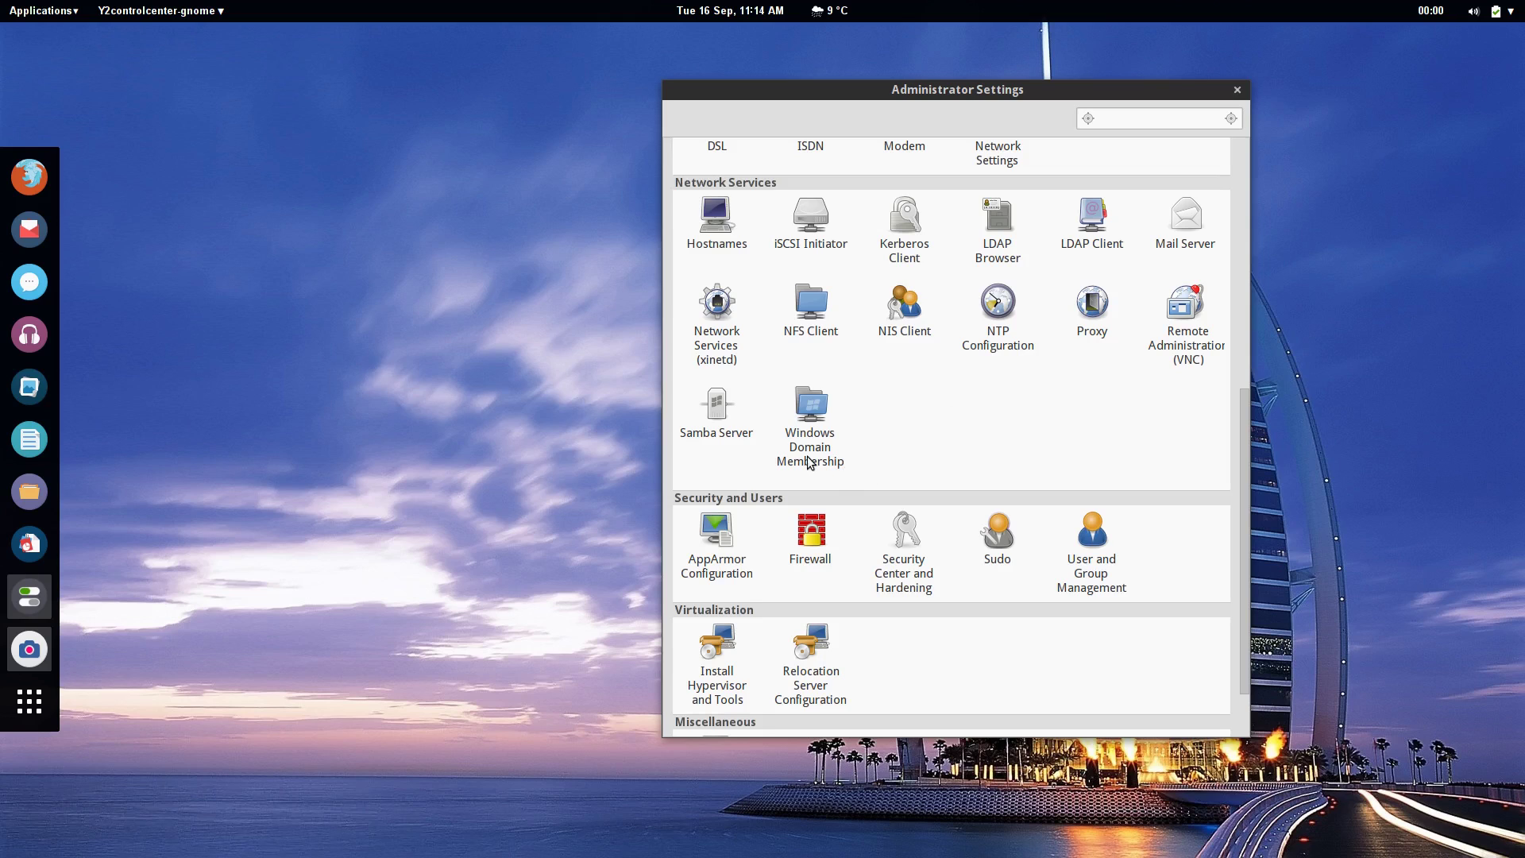
scroll(1003, 440, "down", 2)
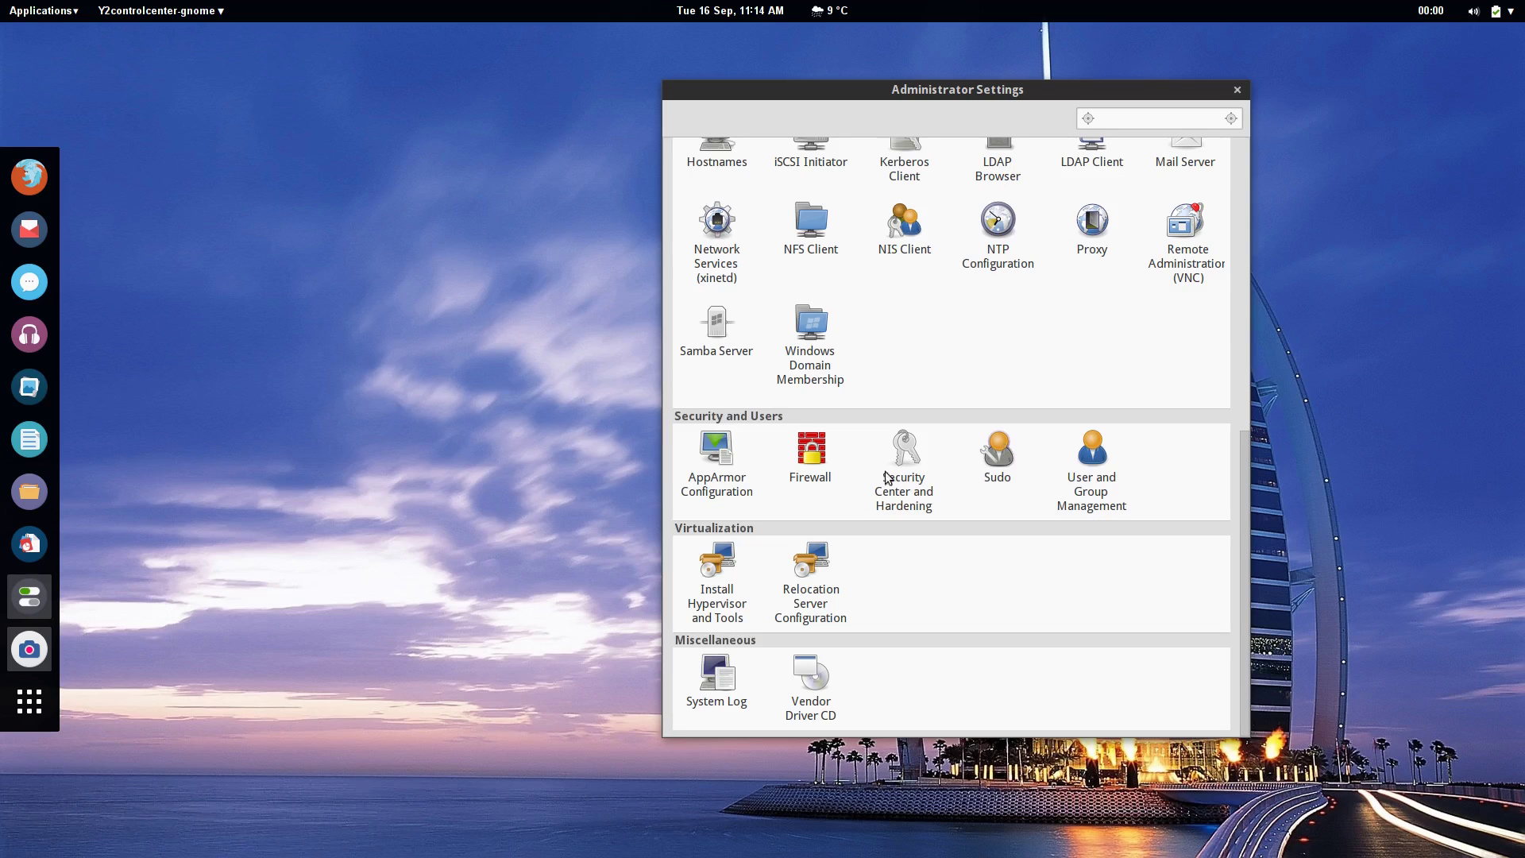
left_click(812, 457)
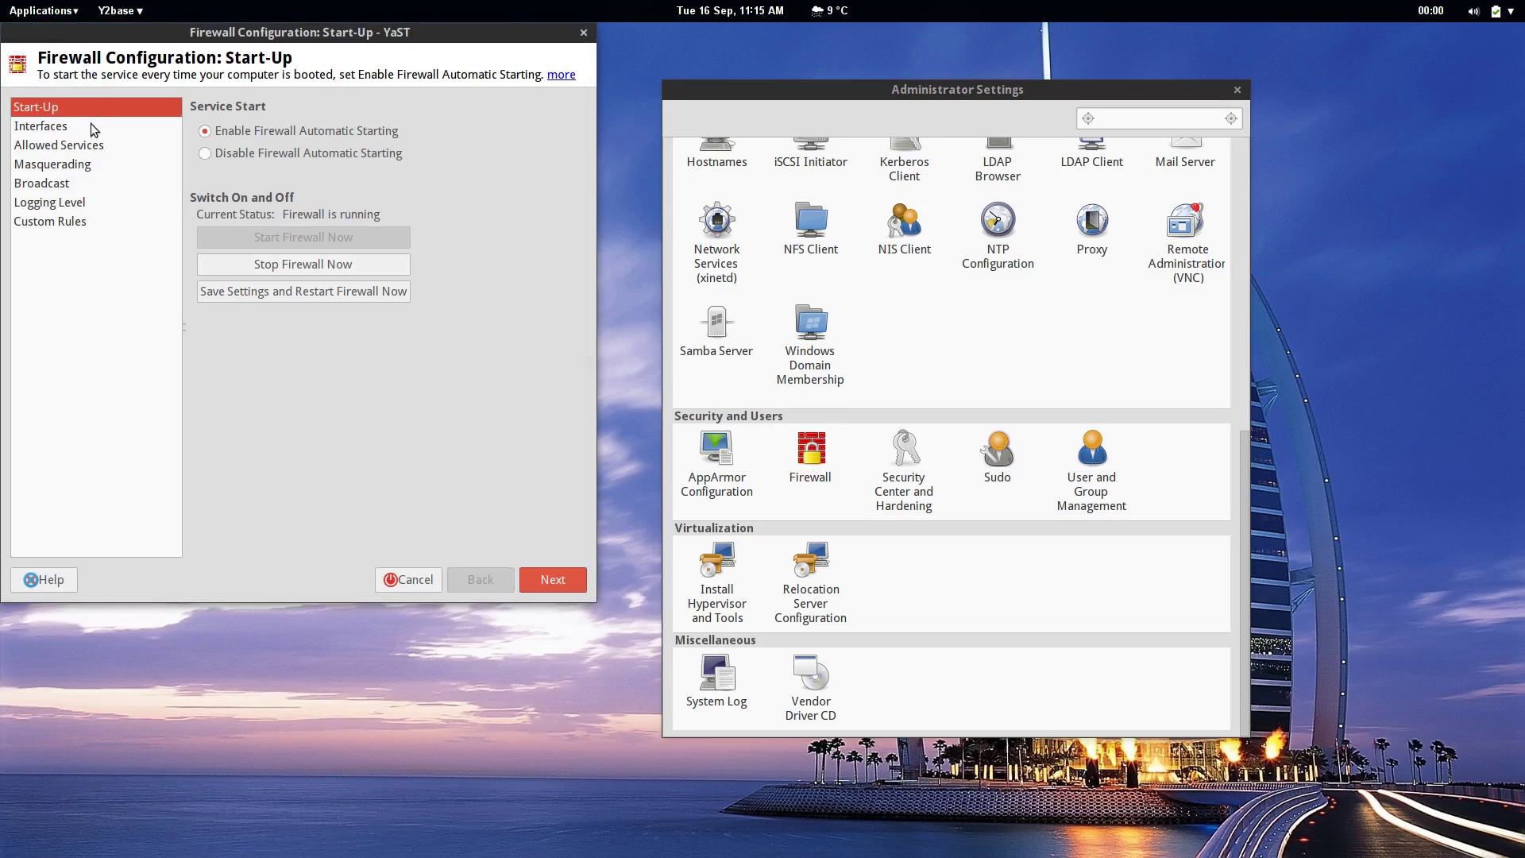
left_click(94, 124)
left_click(93, 144)
left_click(87, 169)
left_click(84, 187)
left_click(85, 204)
left_click(82, 226)
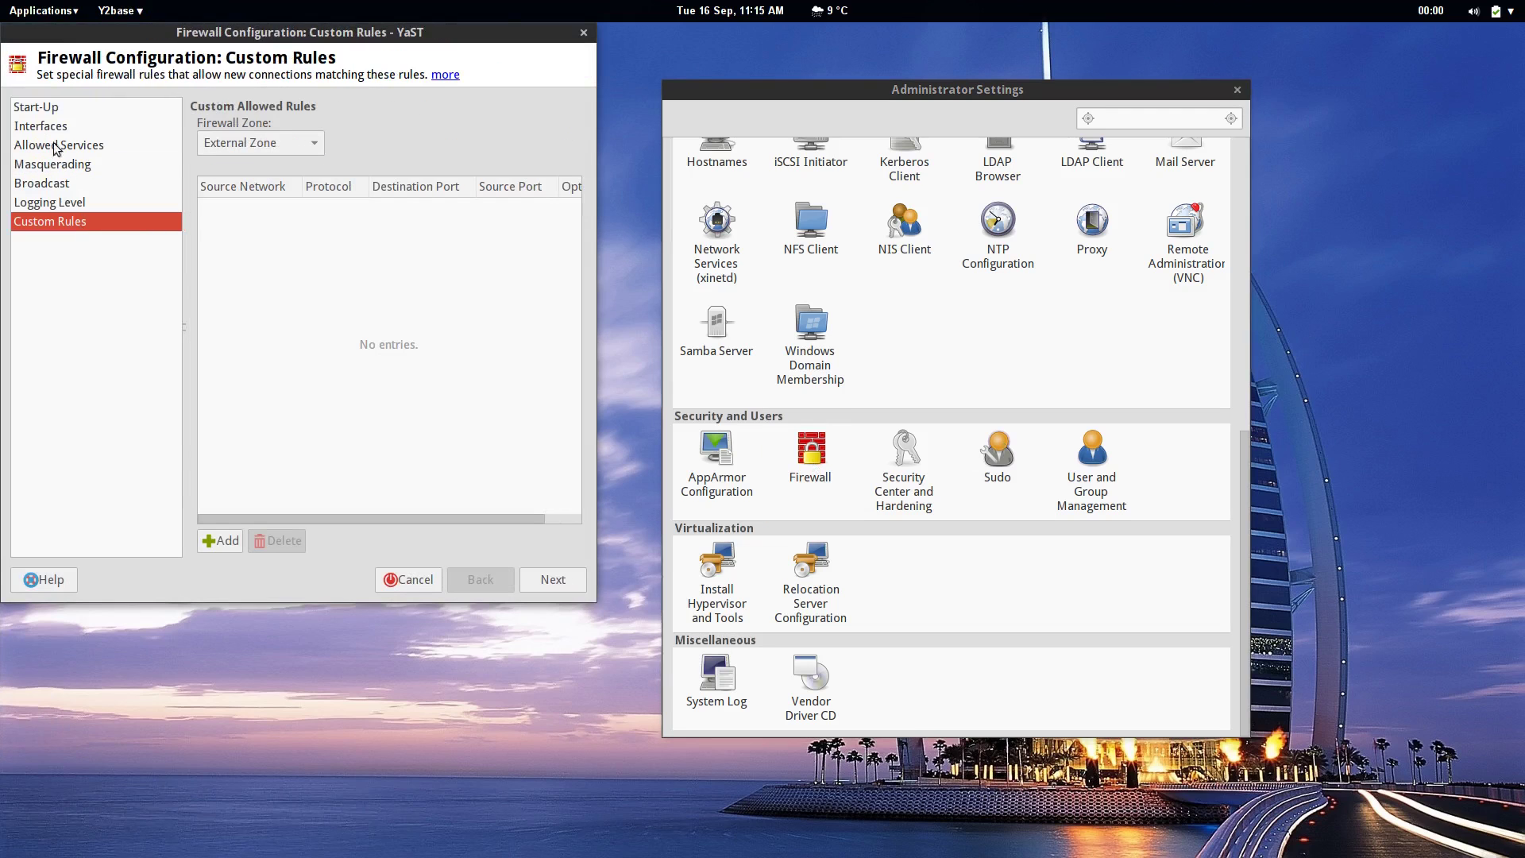
left_click(584, 32)
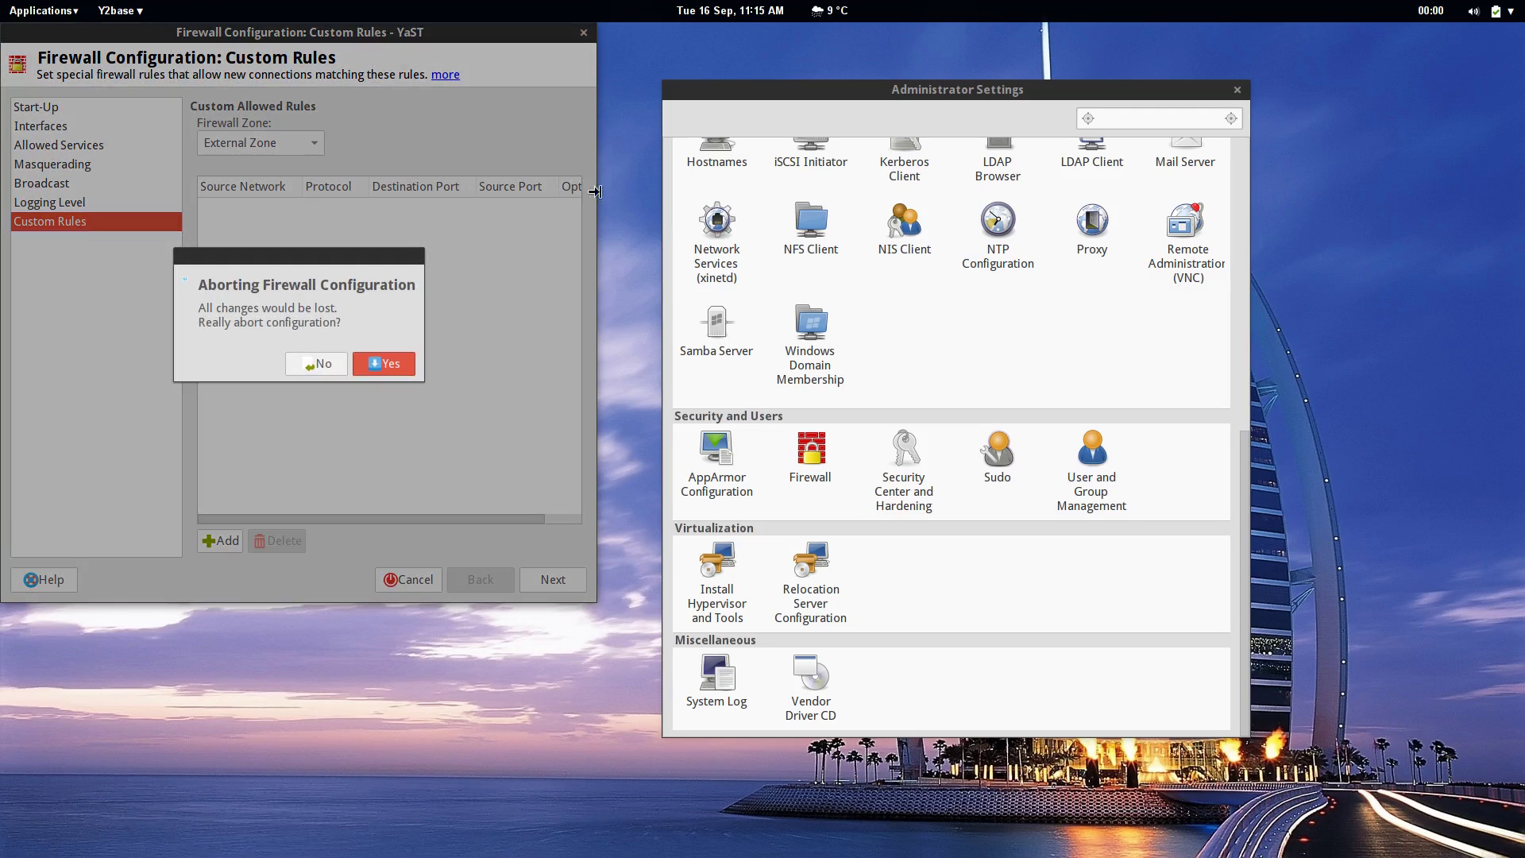
left_click(389, 363)
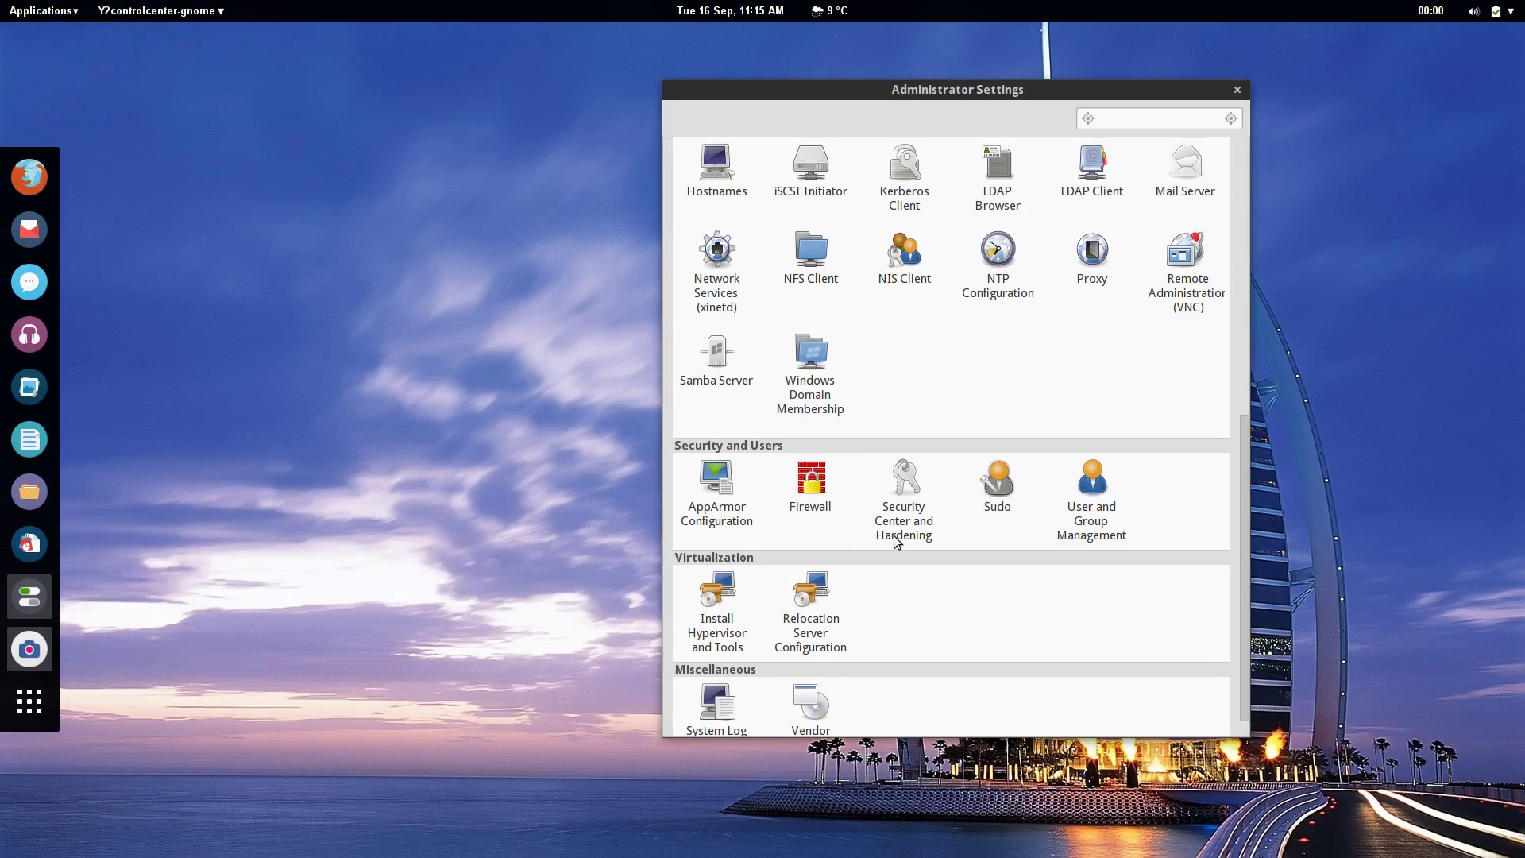
Step: Open Security Center and Hardening and select the Use secure file permissions setting
left_click(897, 526)
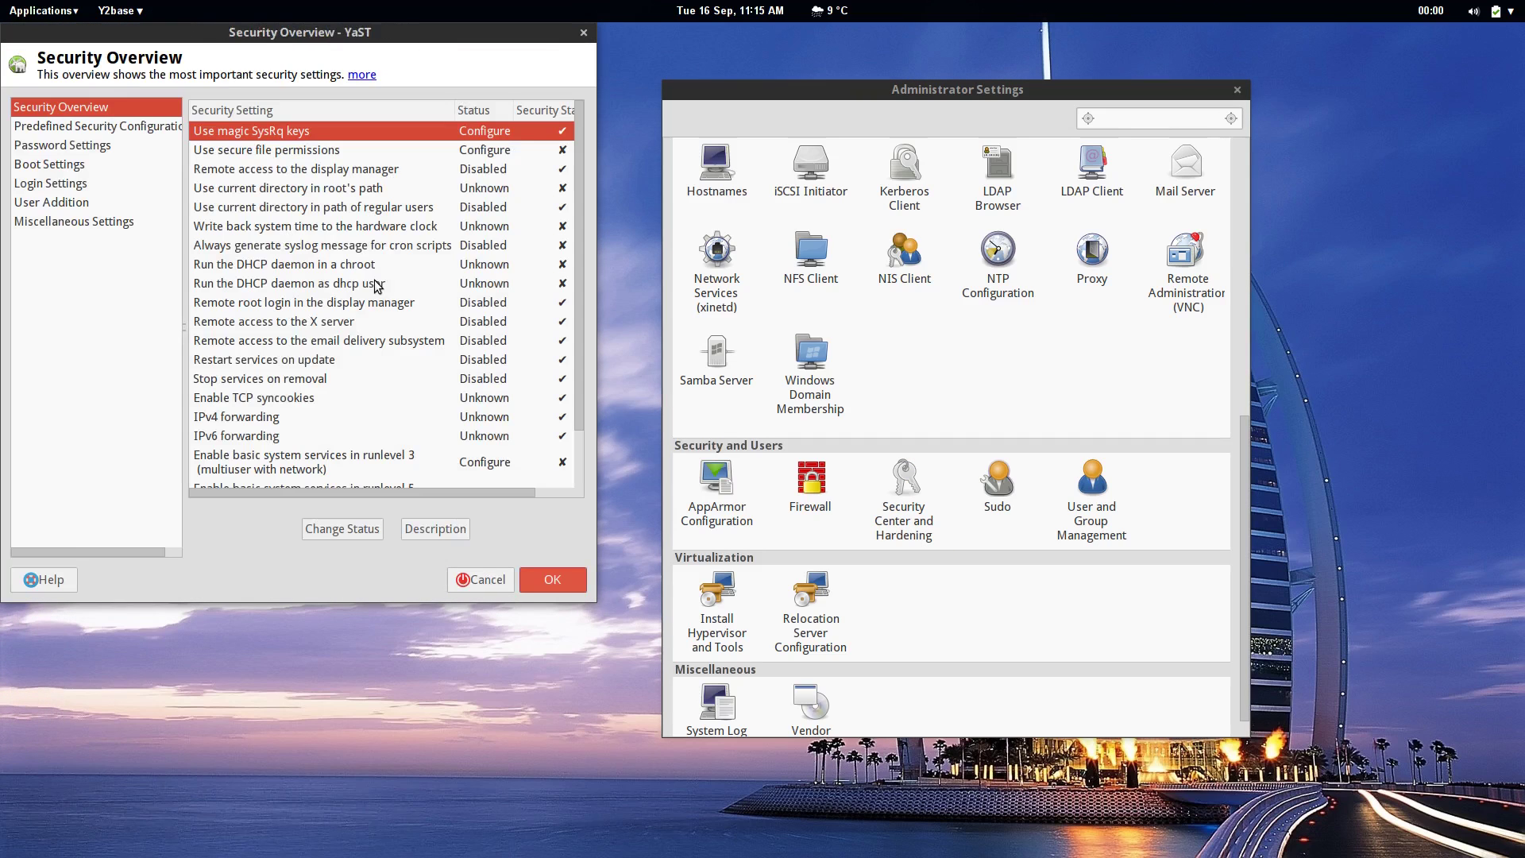
scroll(377, 286, "down", 2)
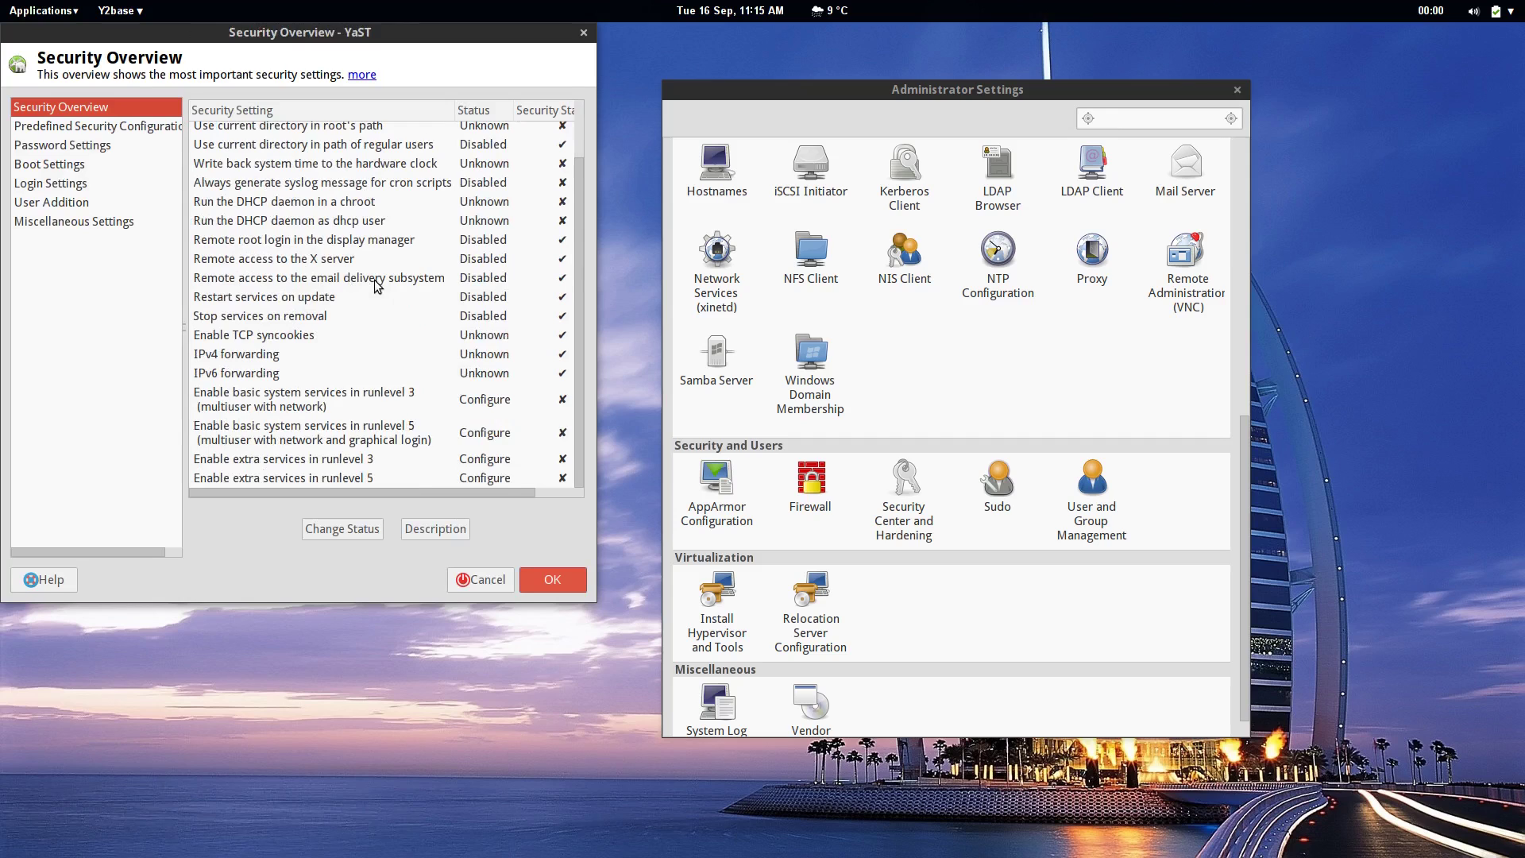
scroll(376, 286, "up", 2)
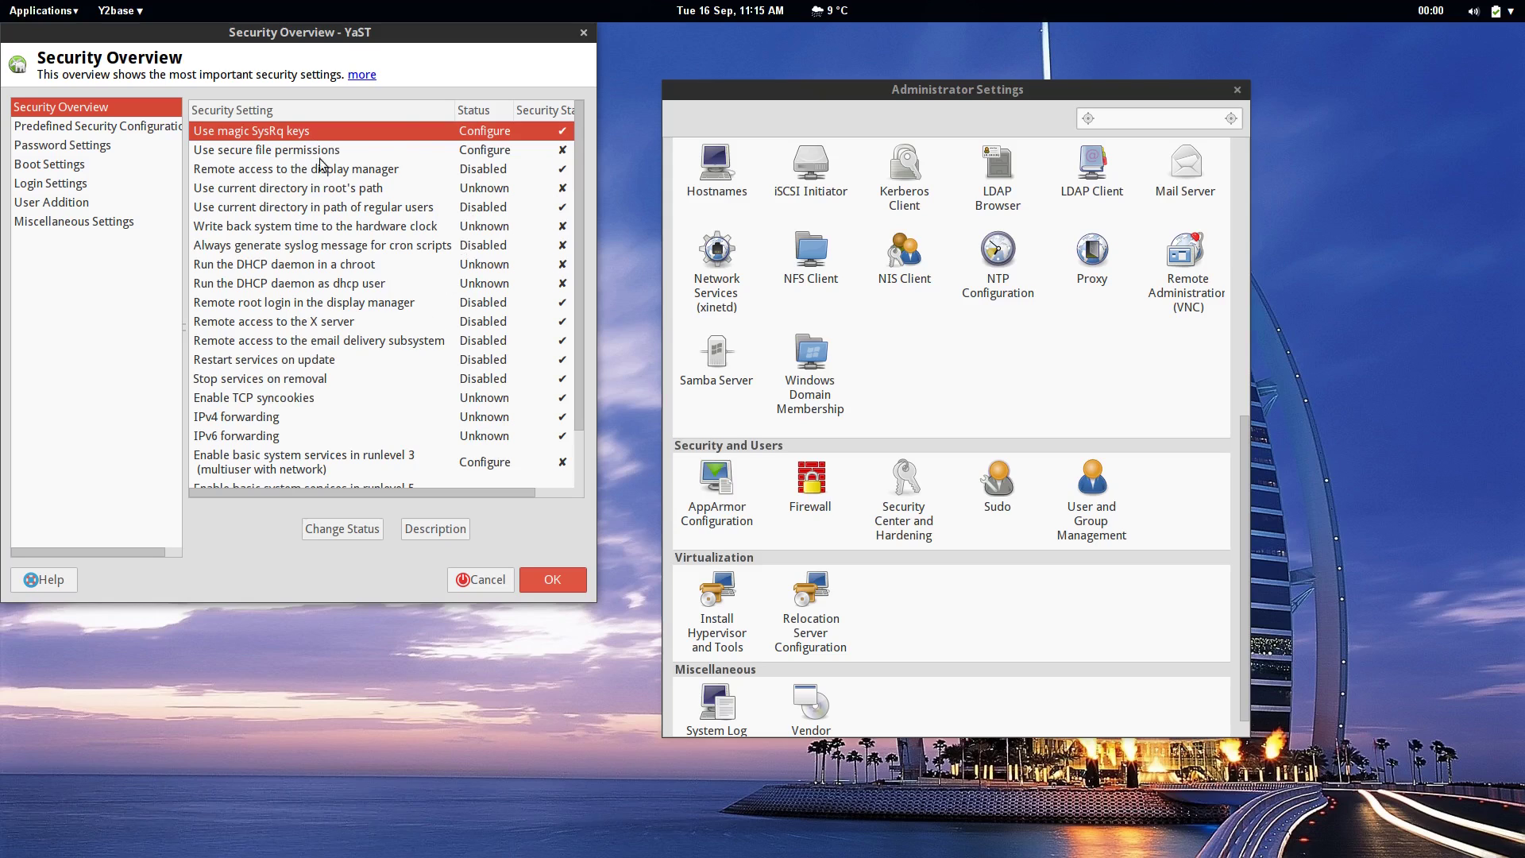
left_click(564, 152)
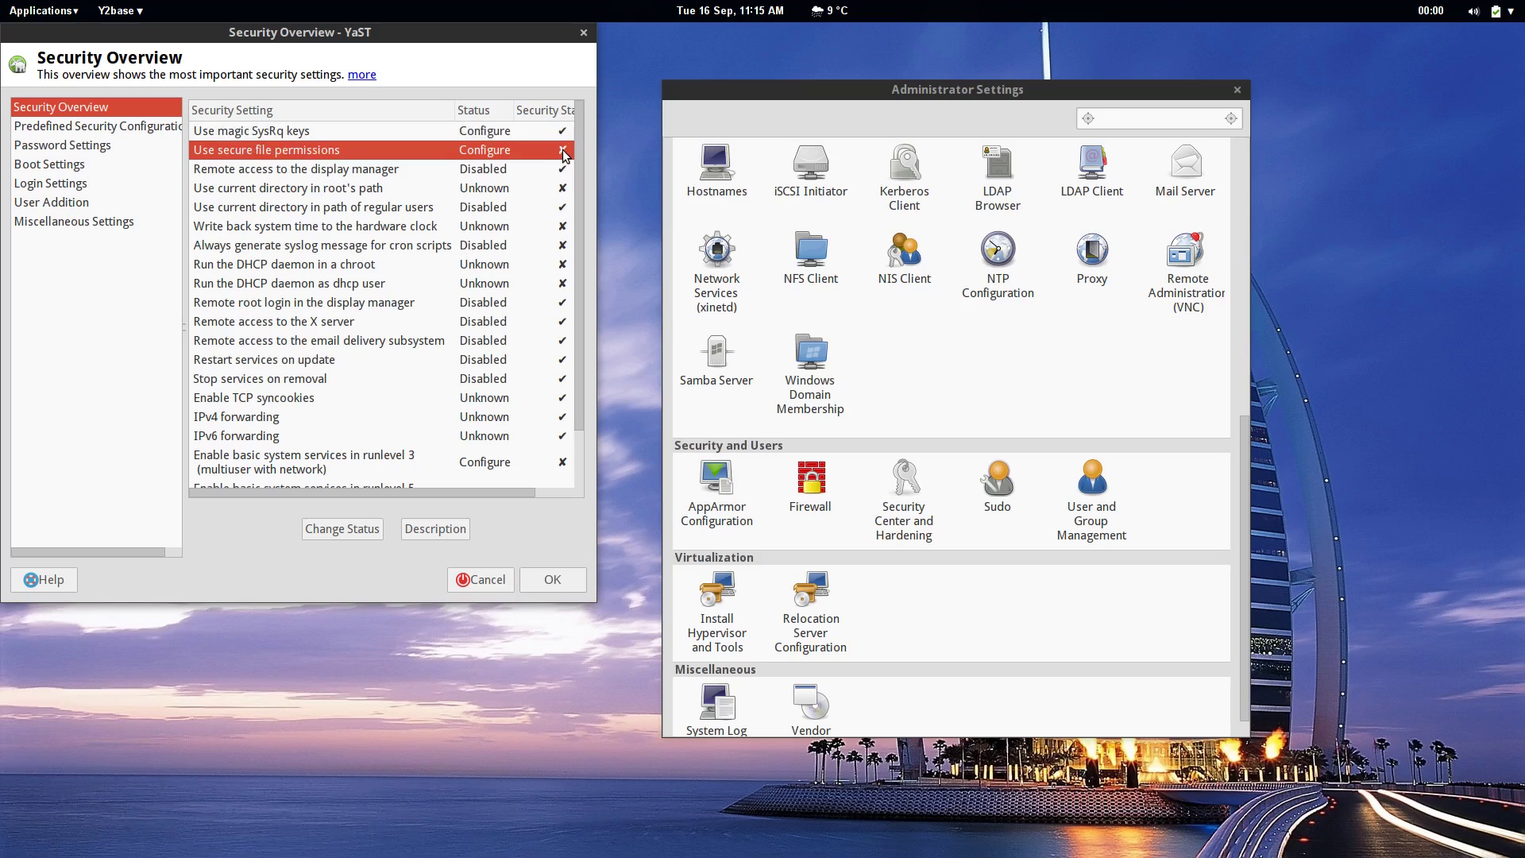
Step: Browse the Predefined, Password, Boot, Login, User Addition and Miscellaneous pages, then abort unsaved
left_click(147, 130)
left_click(93, 111)
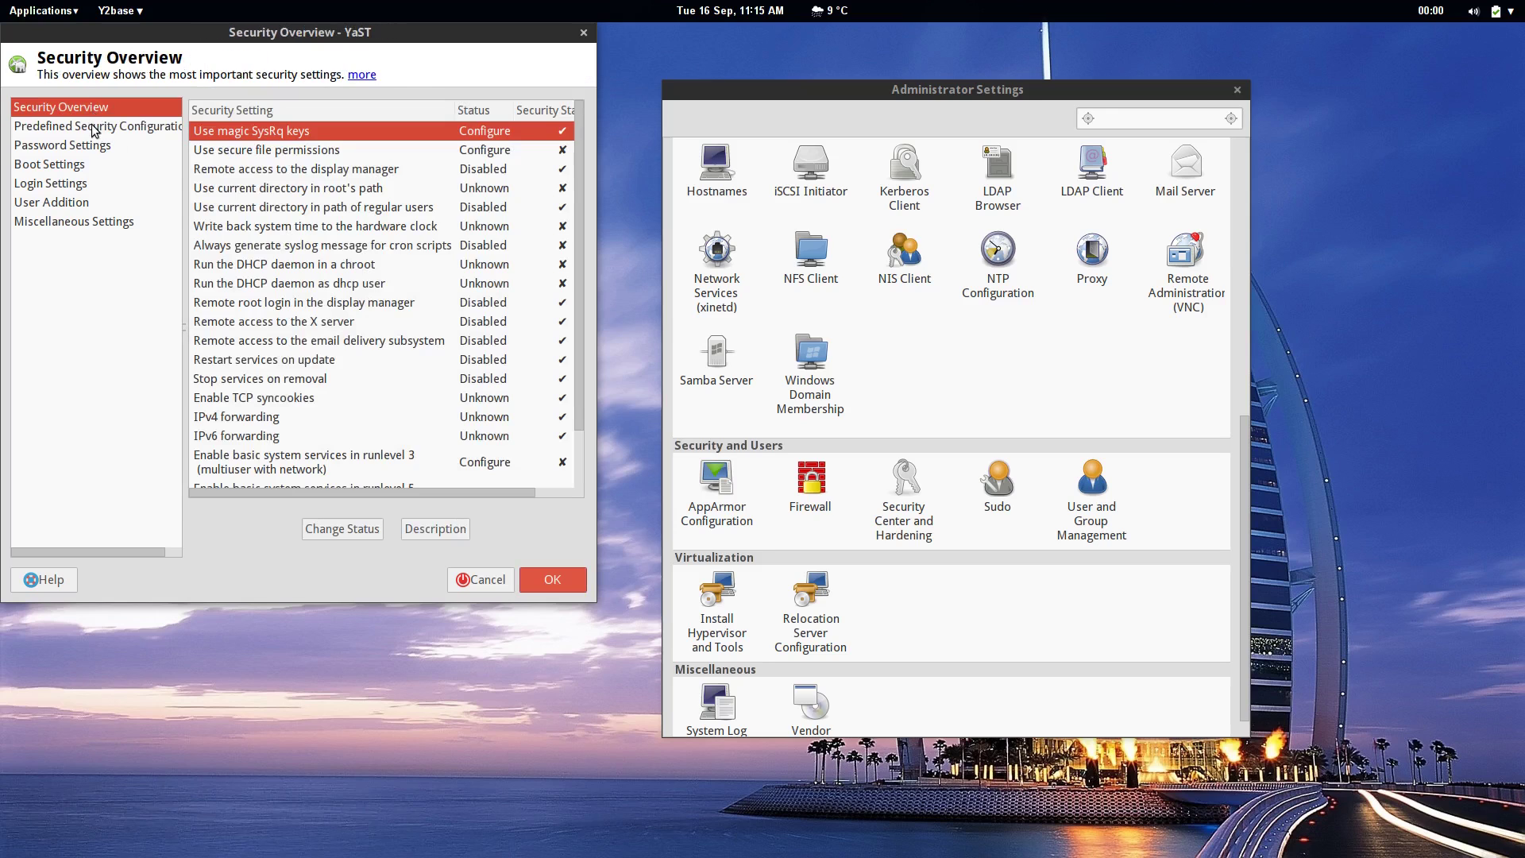
left_click(87, 147)
left_click(80, 167)
left_click(78, 185)
left_click(73, 203)
left_click(72, 223)
left_click(51, 107)
left_click(486, 579)
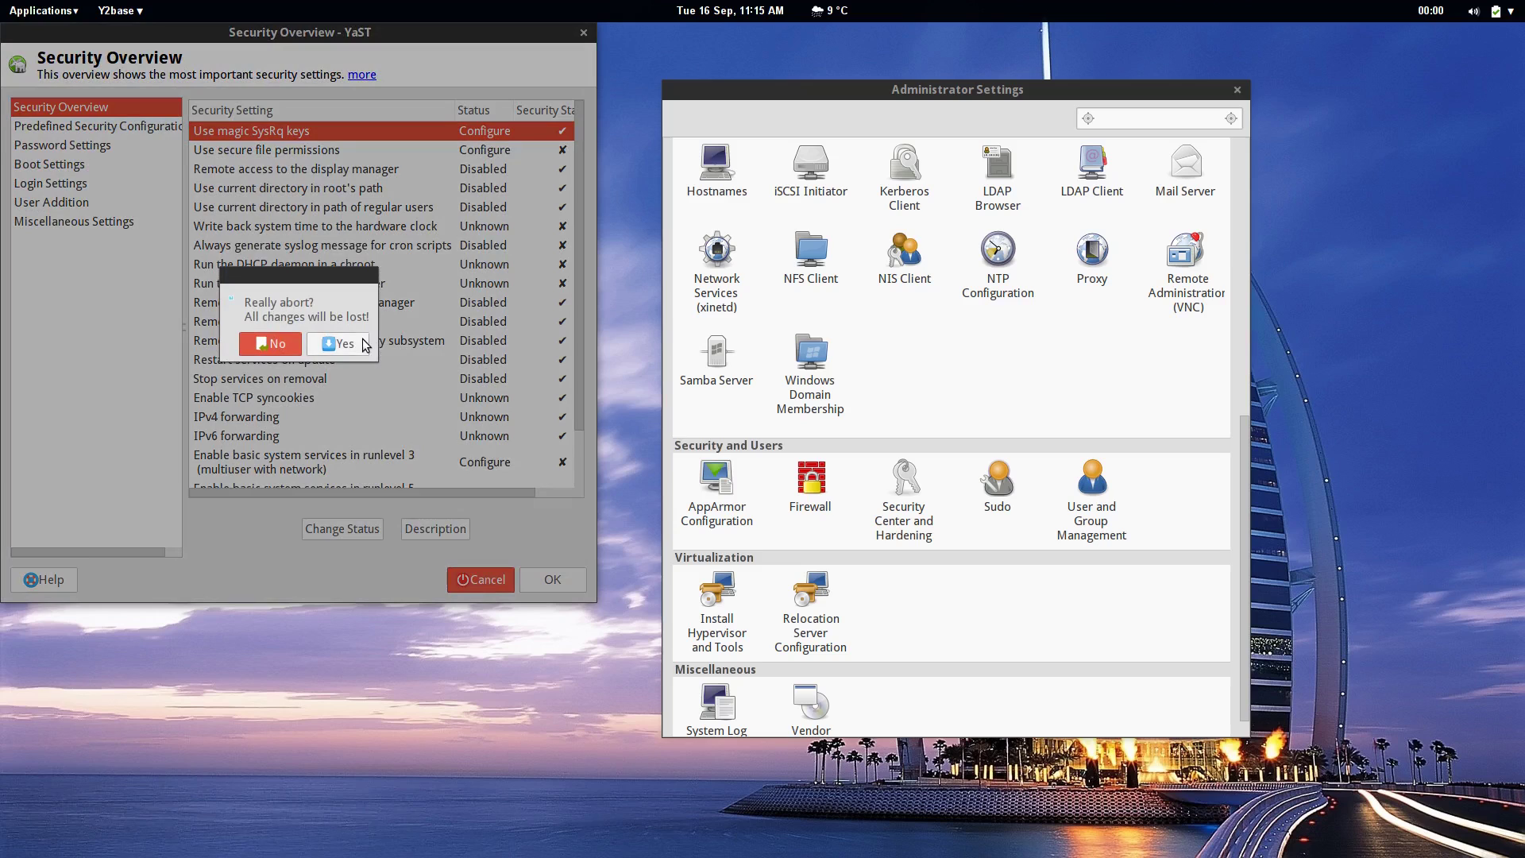
left_click(338, 343)
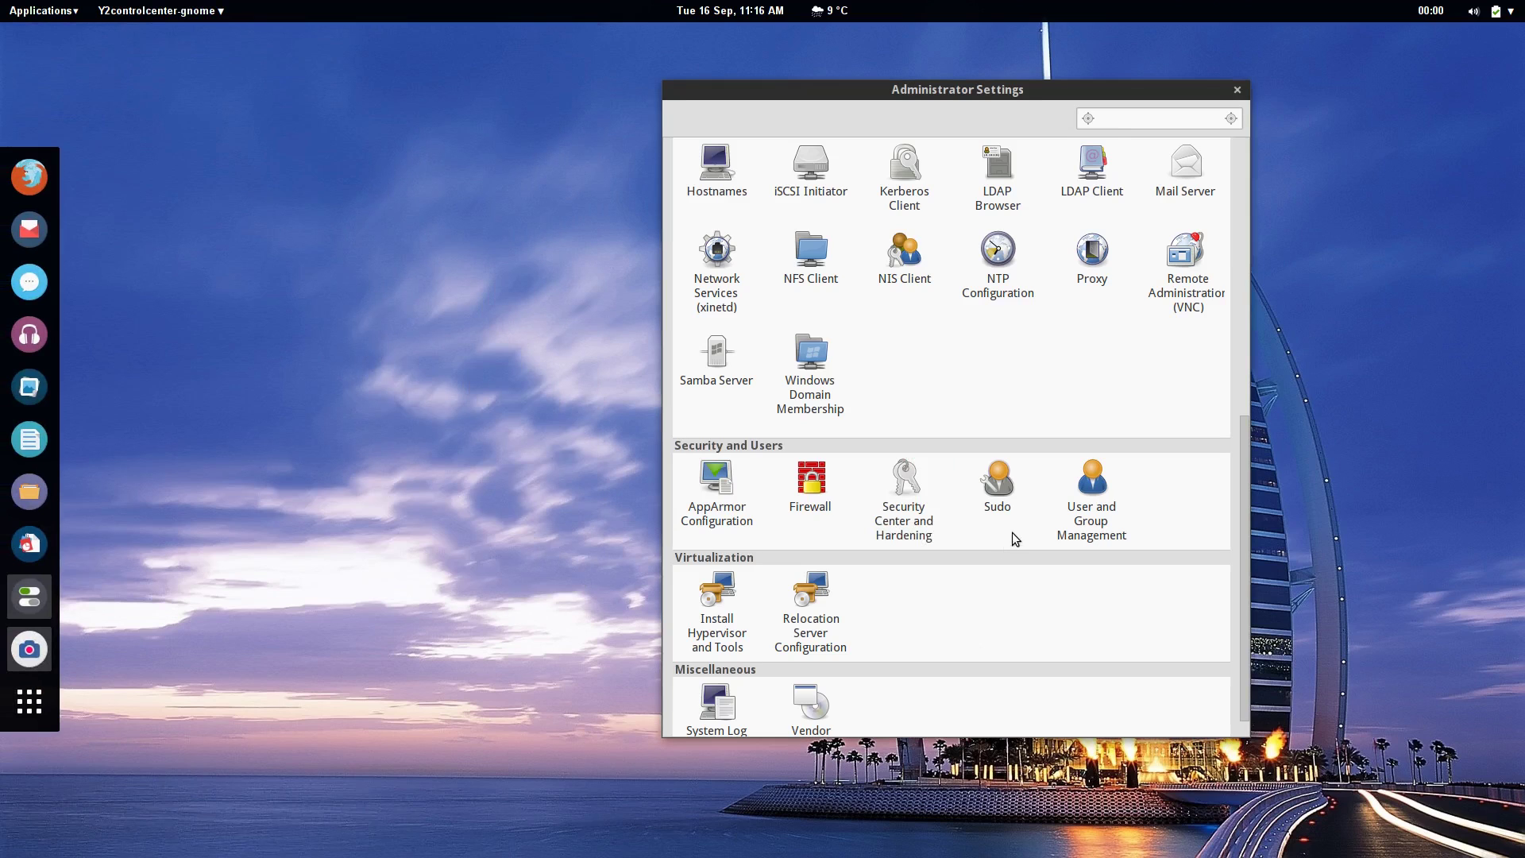
Step: Open Sudo, view User, RunAs, Host and Command Aliases, then return to Rules for sudo
left_click(989, 492)
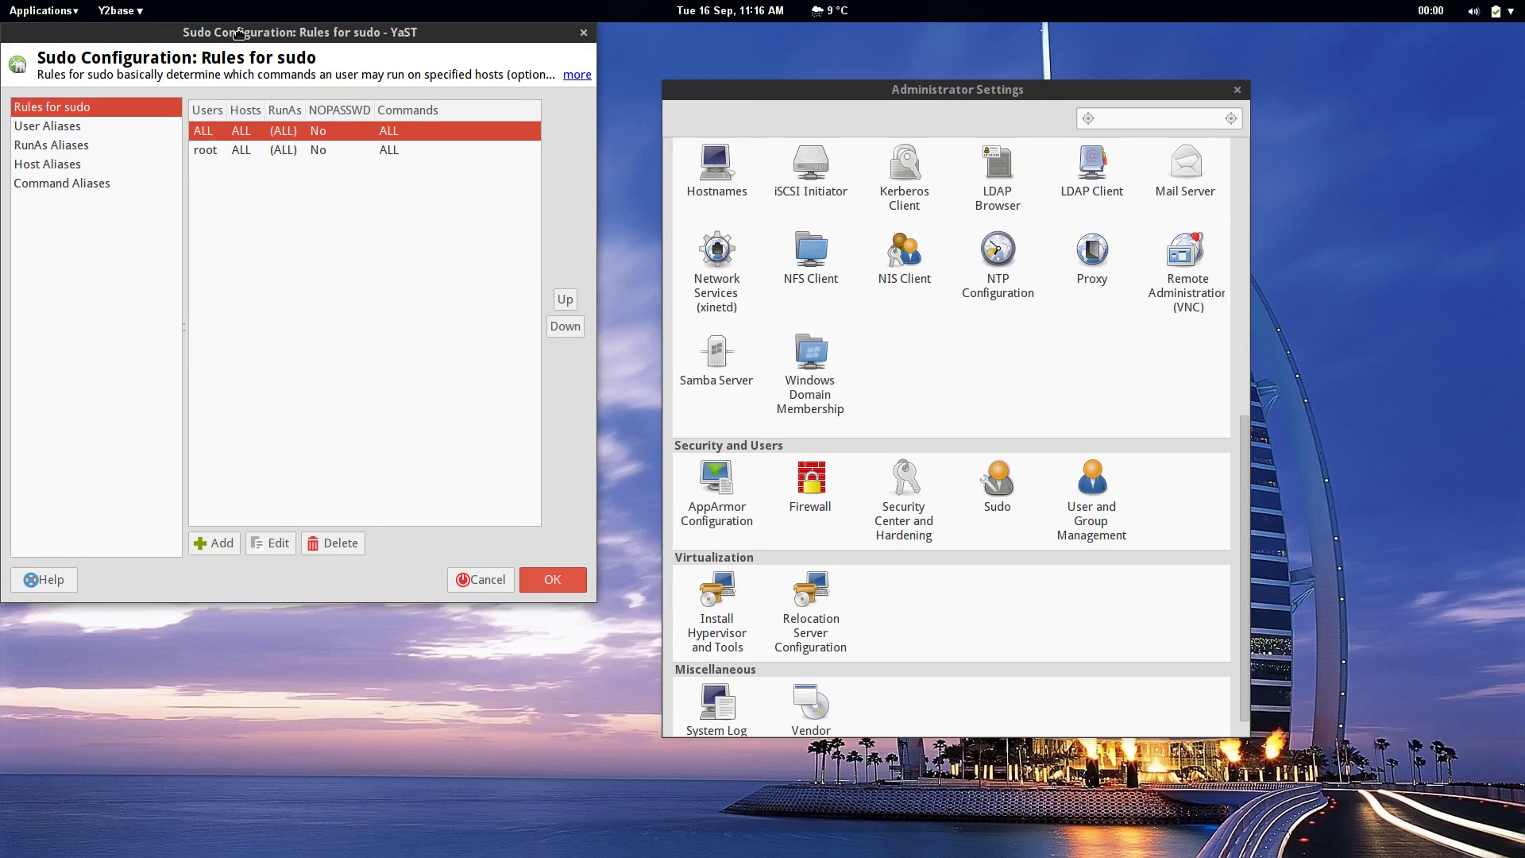
left_click_drag(239, 33, 381, 86)
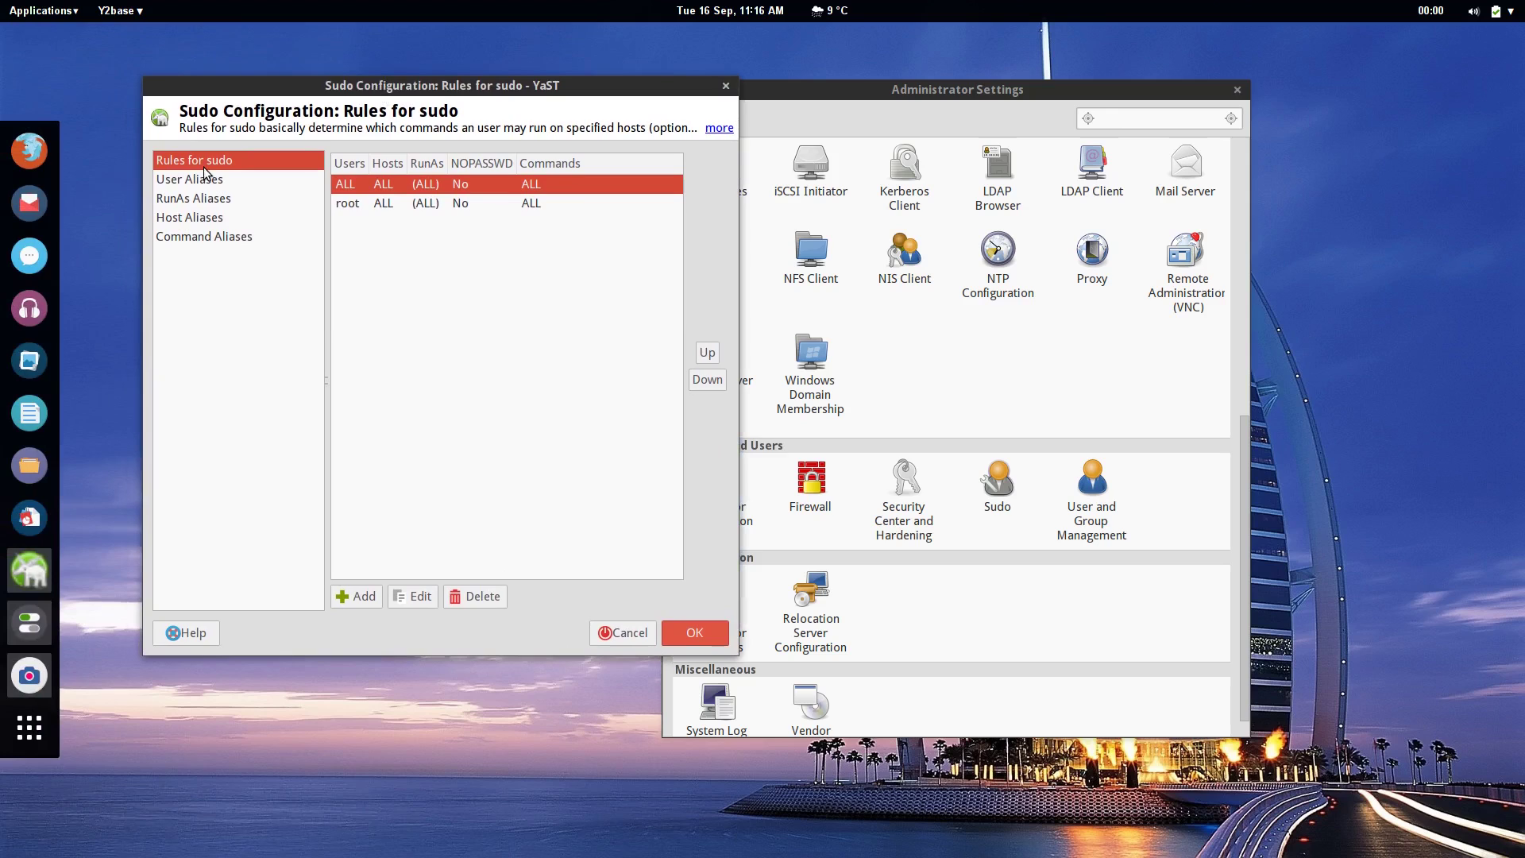
left_click(205, 181)
left_click(206, 200)
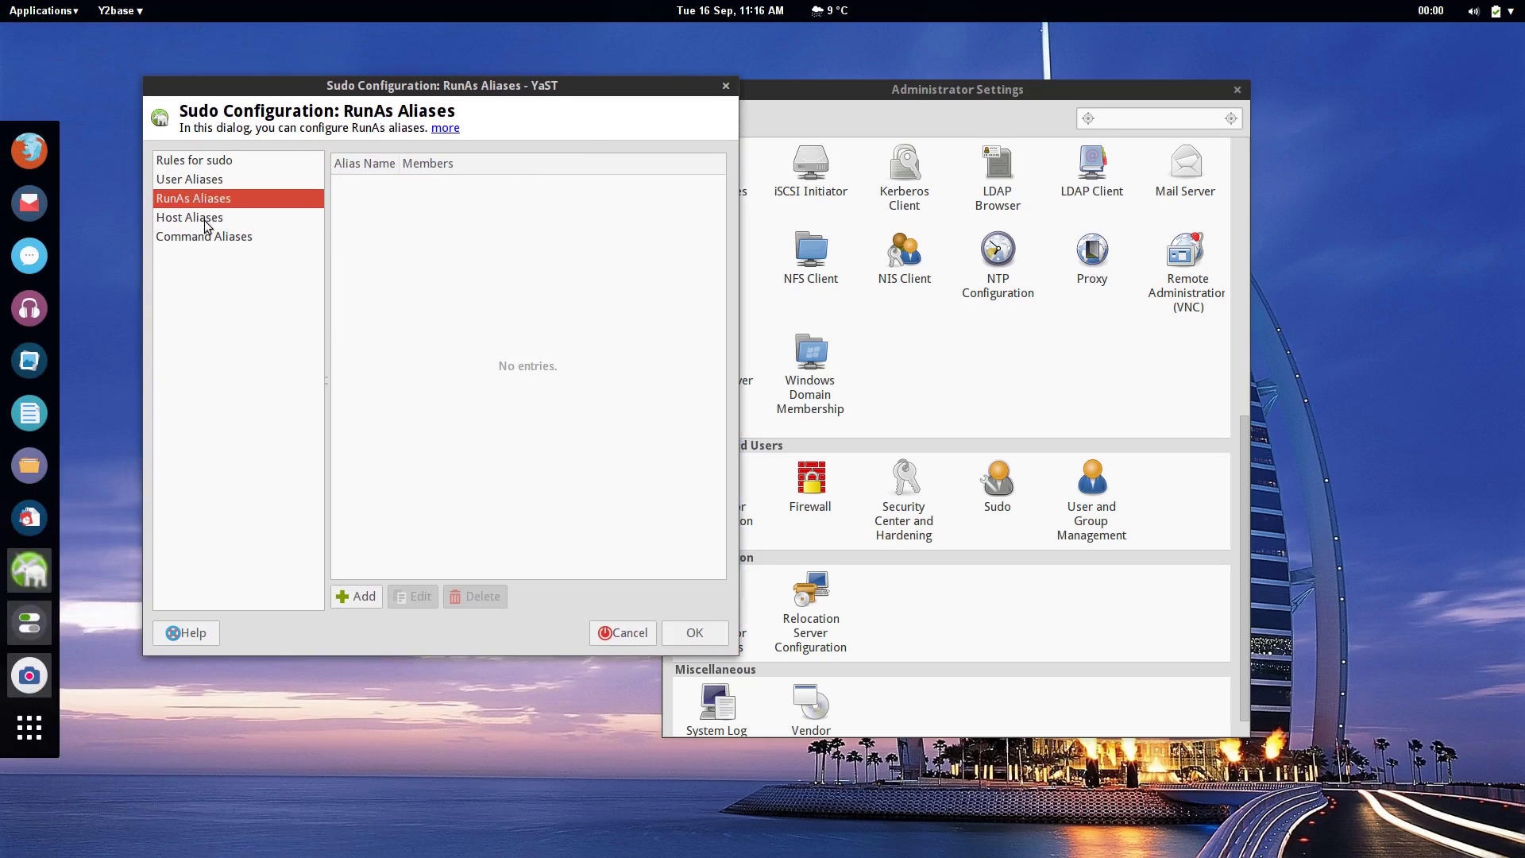
left_click(205, 219)
left_click(209, 239)
left_click(201, 161)
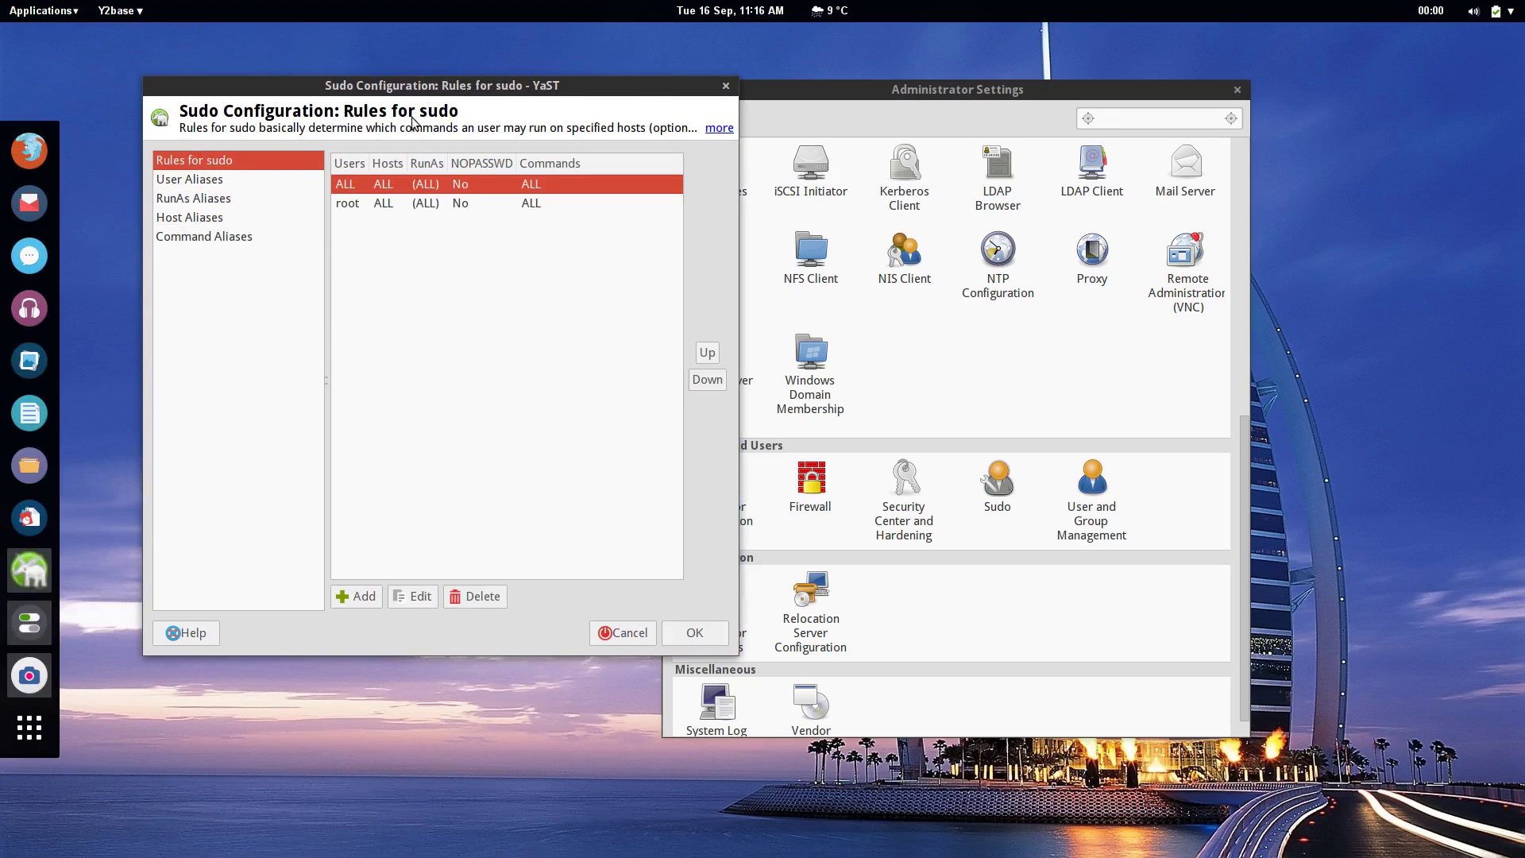
left_click_drag(538, 85, 458, 95)
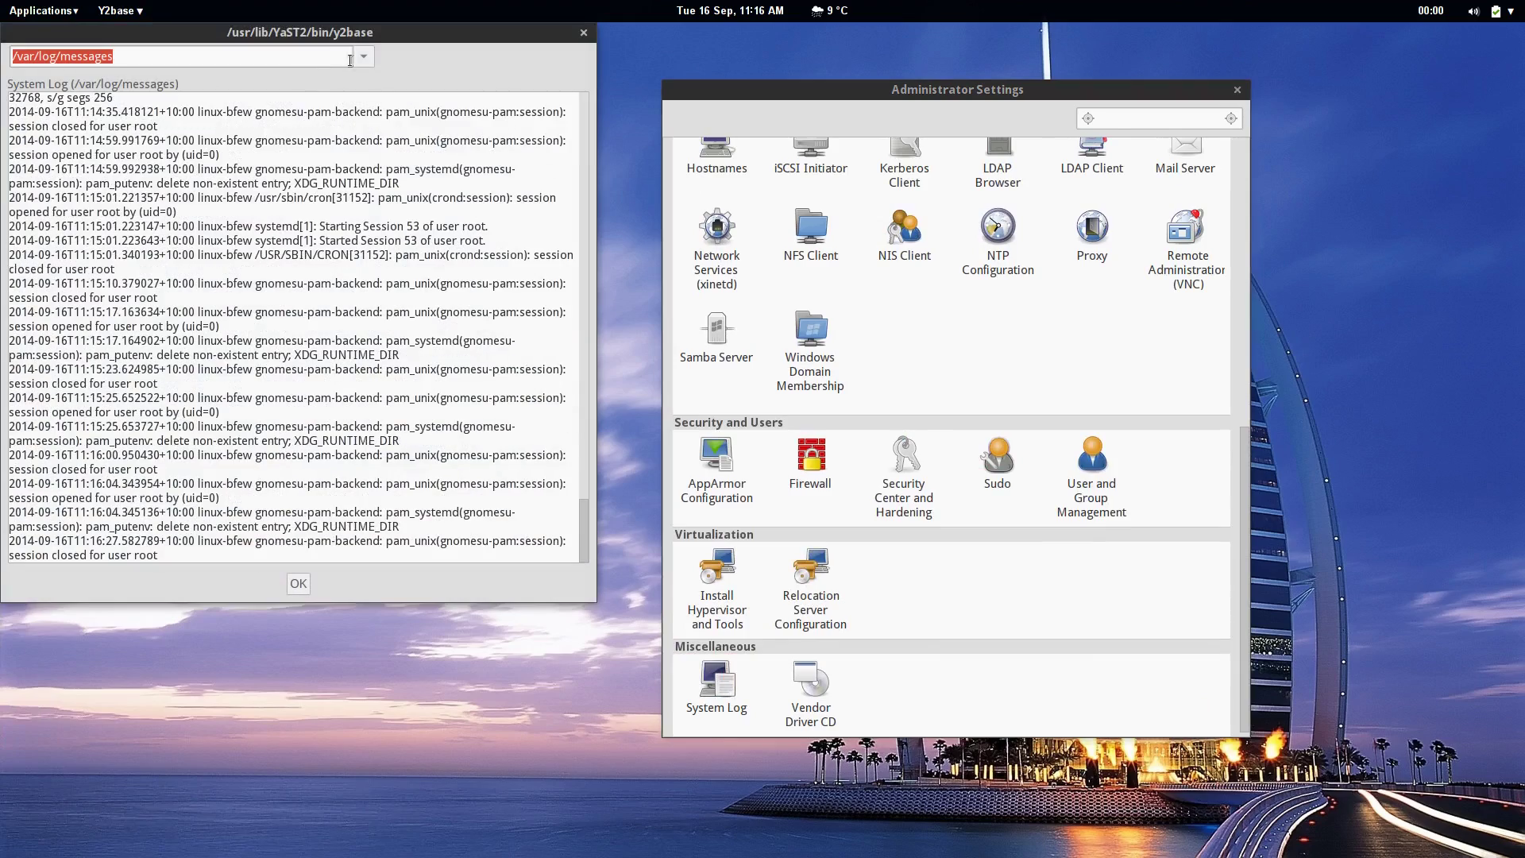
Step: Scroll through /var/log/messages, close the System Log viewer, and scroll the module list
left_click_drag(584, 526, 538, 794)
left_click(583, 32)
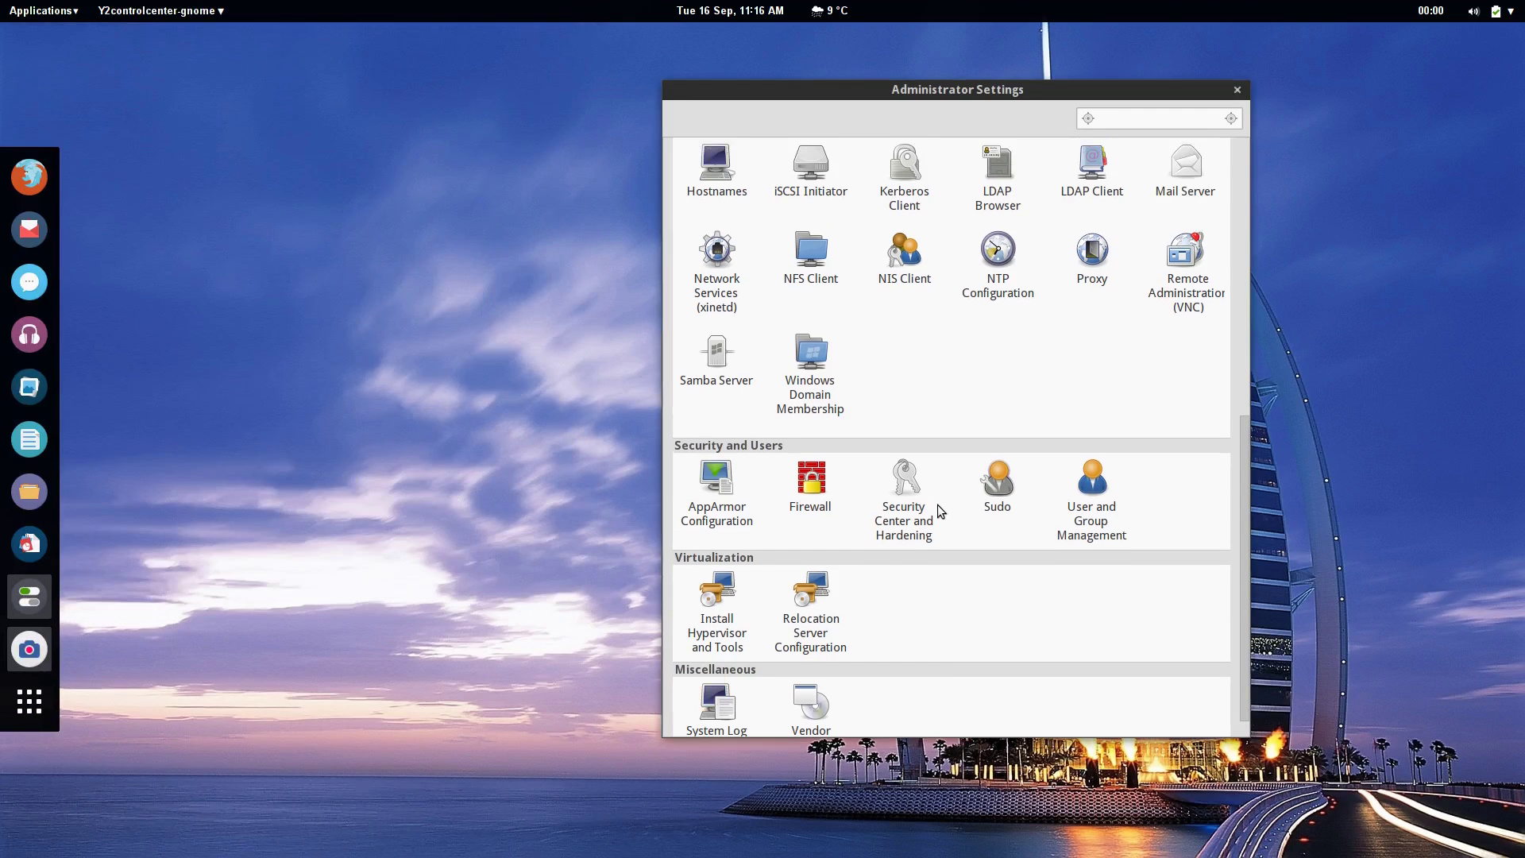
scroll(940, 508, "up", 10)
scroll(940, 510, "down", 8)
scroll(940, 506, "up", 10)
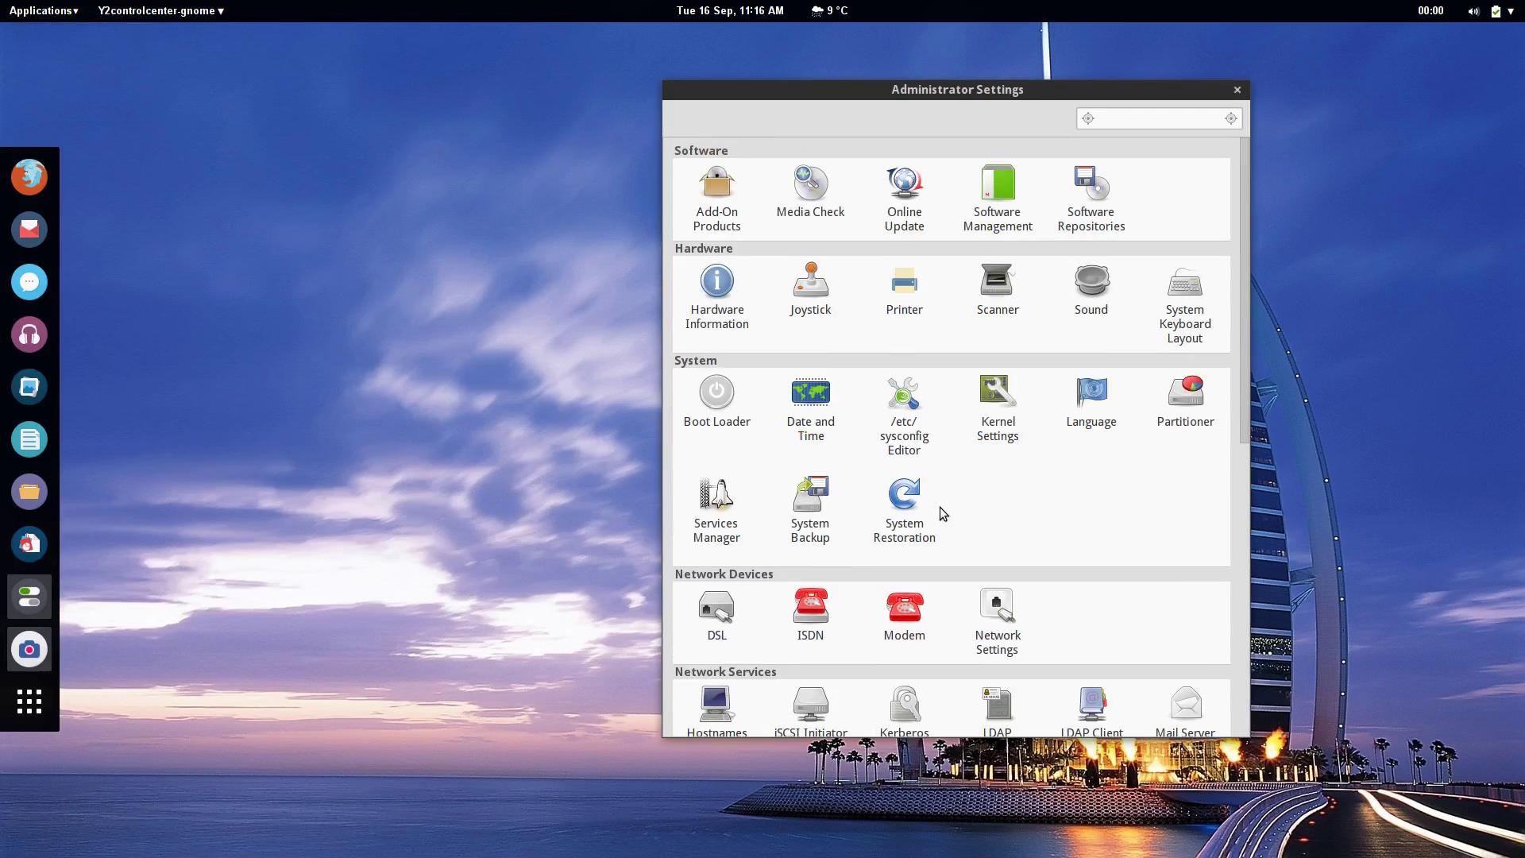
left_click(899, 437)
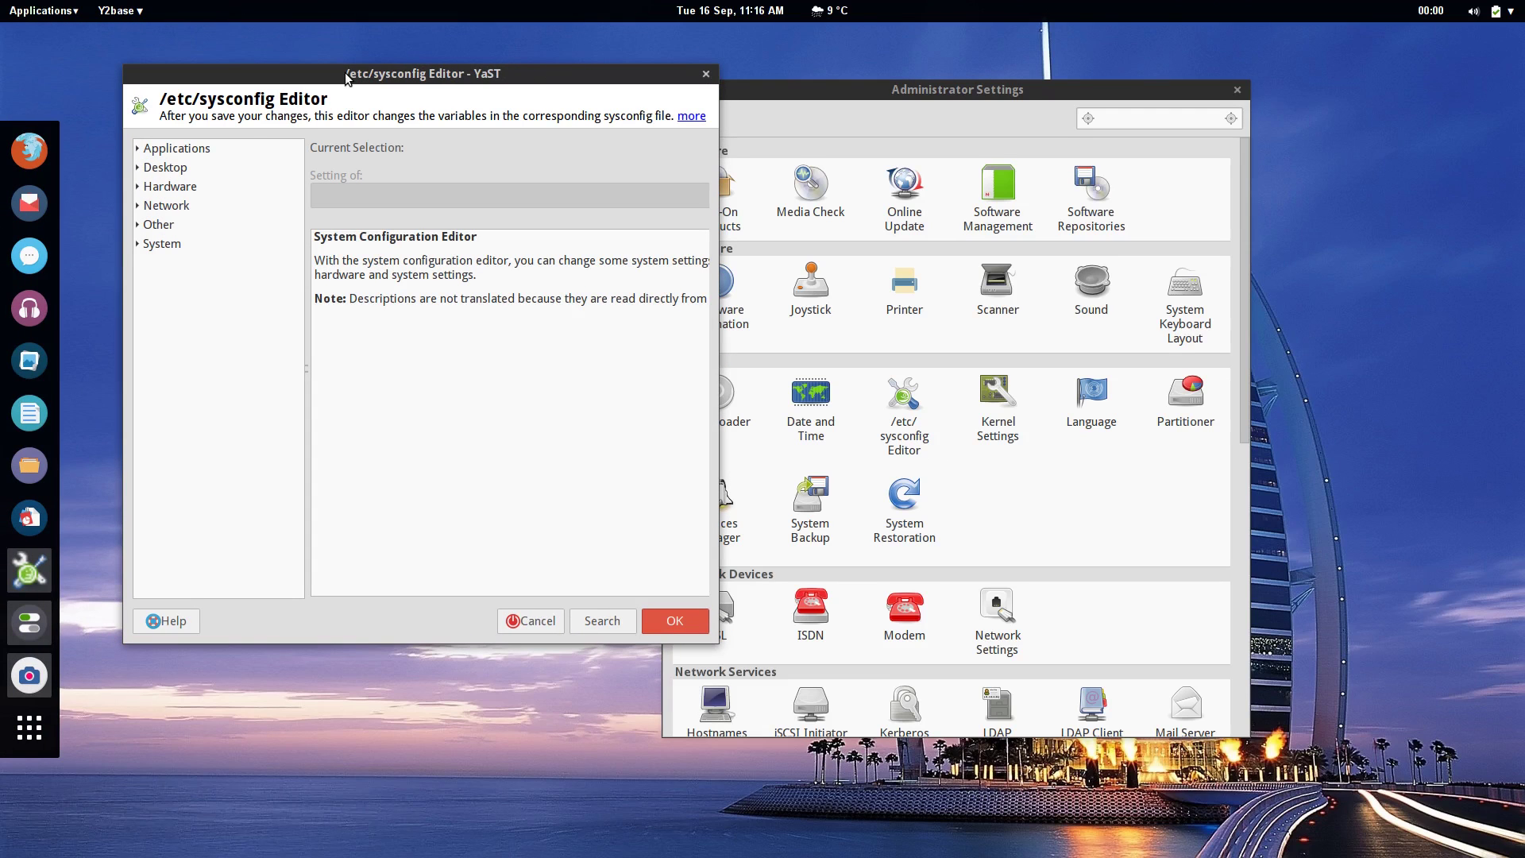
left_click(138, 168)
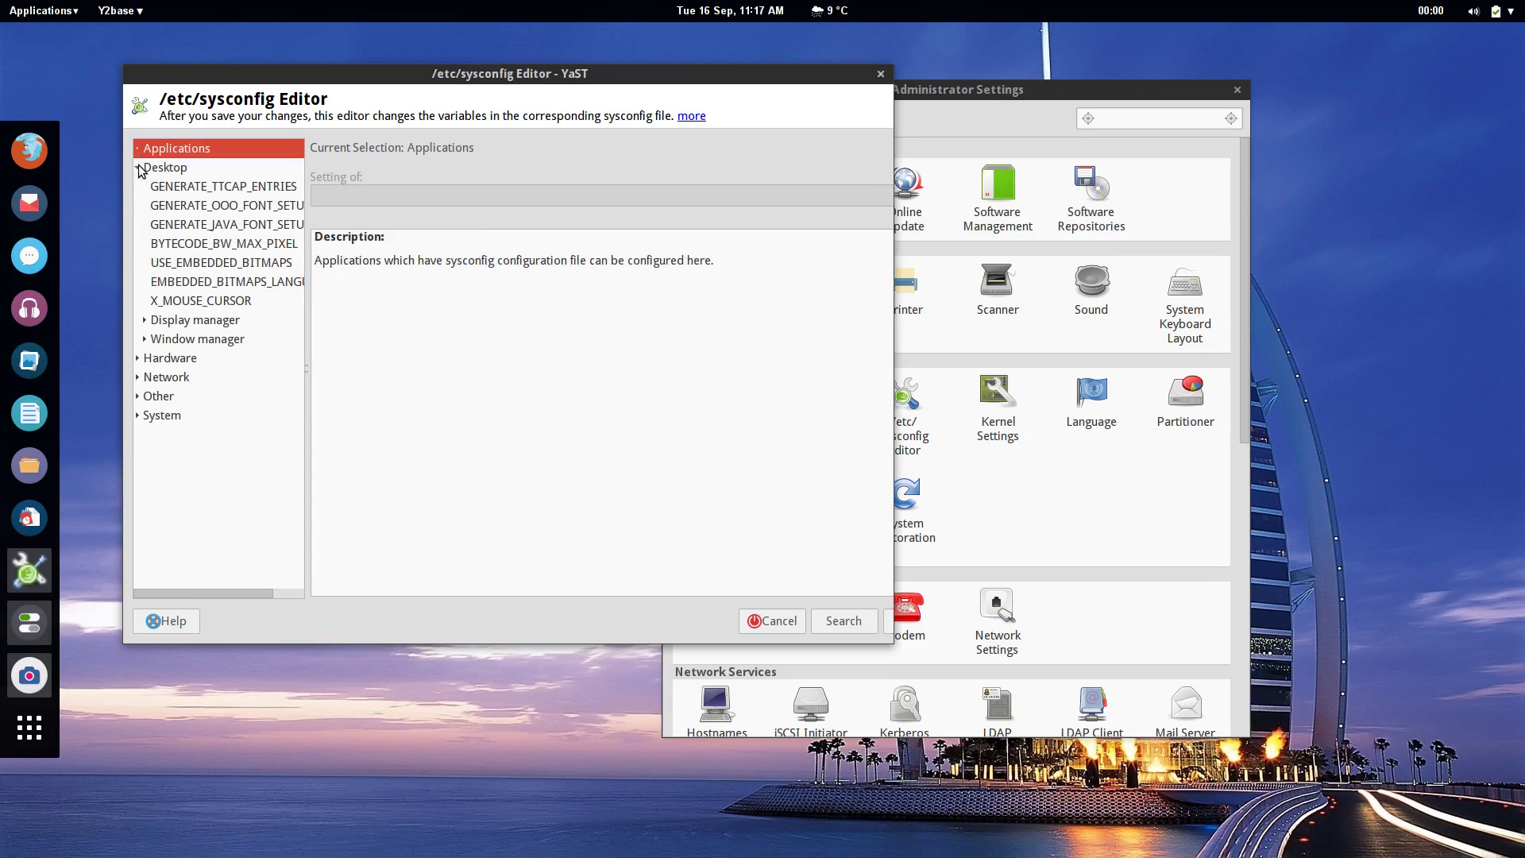
left_click(139, 168)
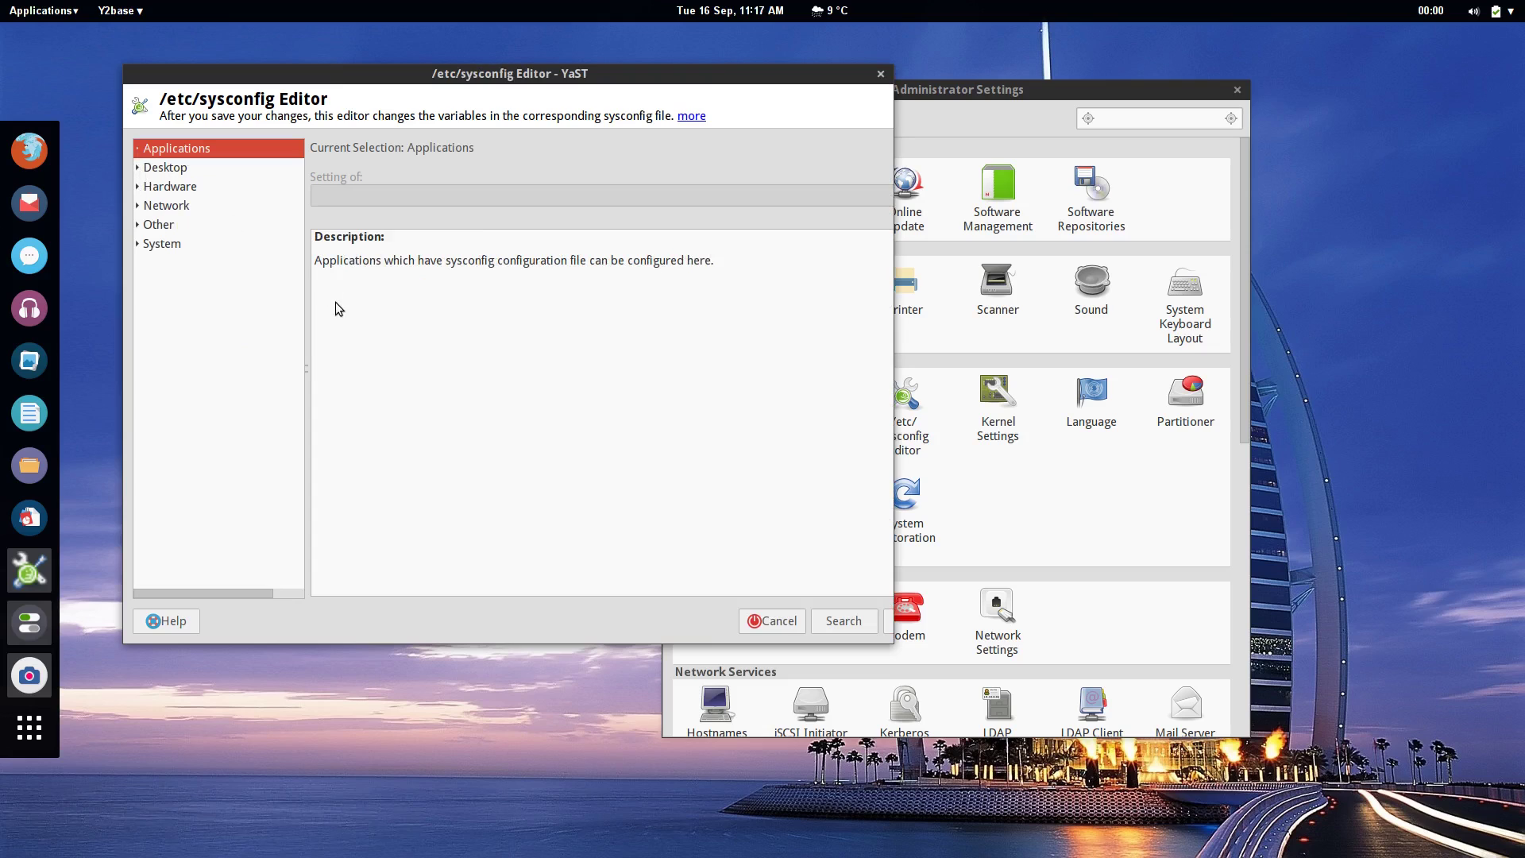
left_click(139, 245)
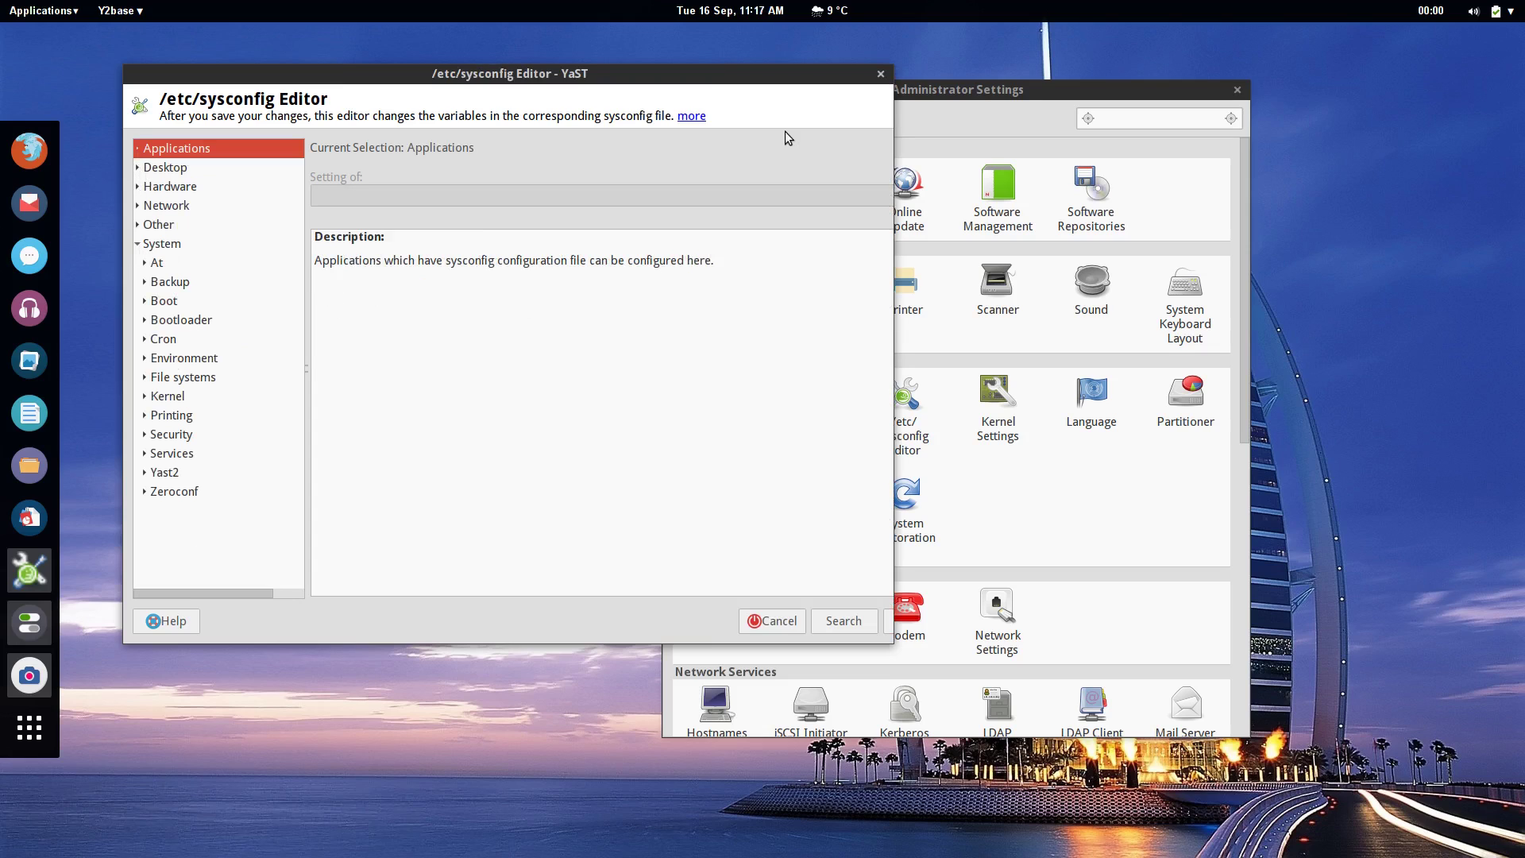
left_click(882, 74)
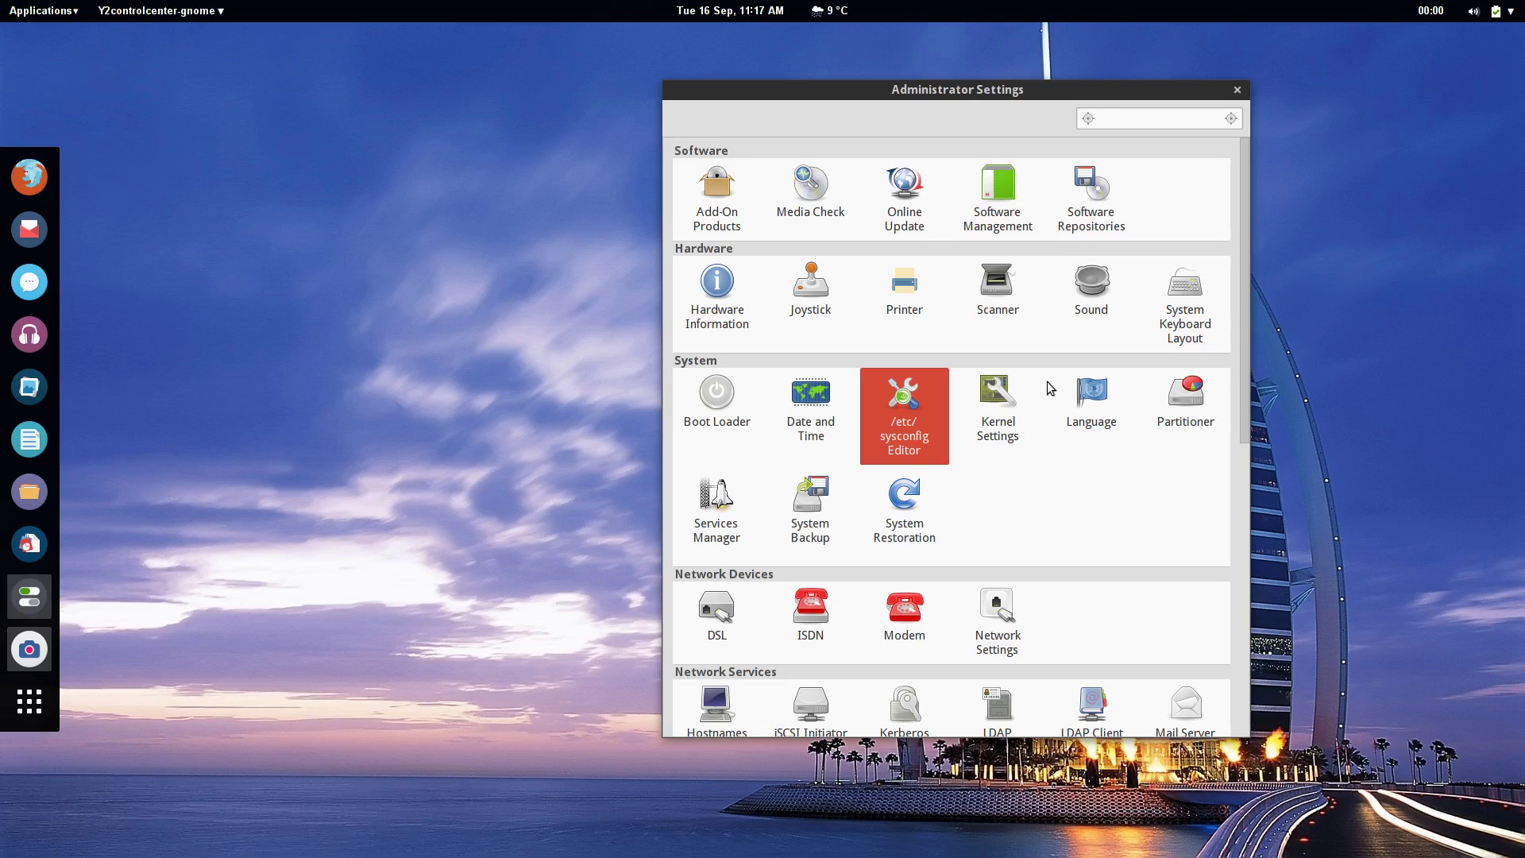
scroll(1004, 489, "down", 5)
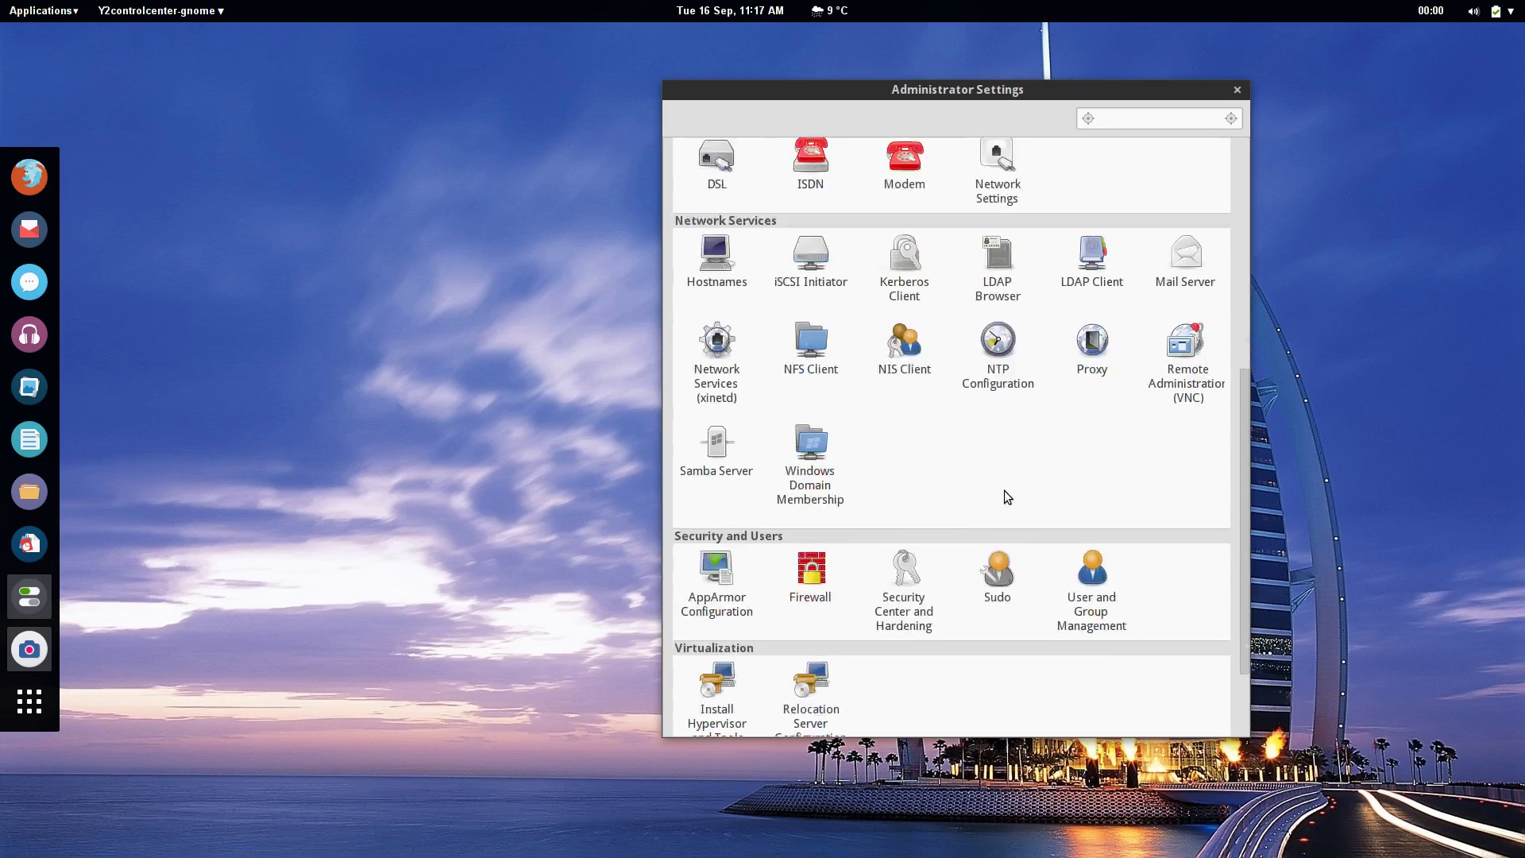
scroll(1004, 490, "up", 5)
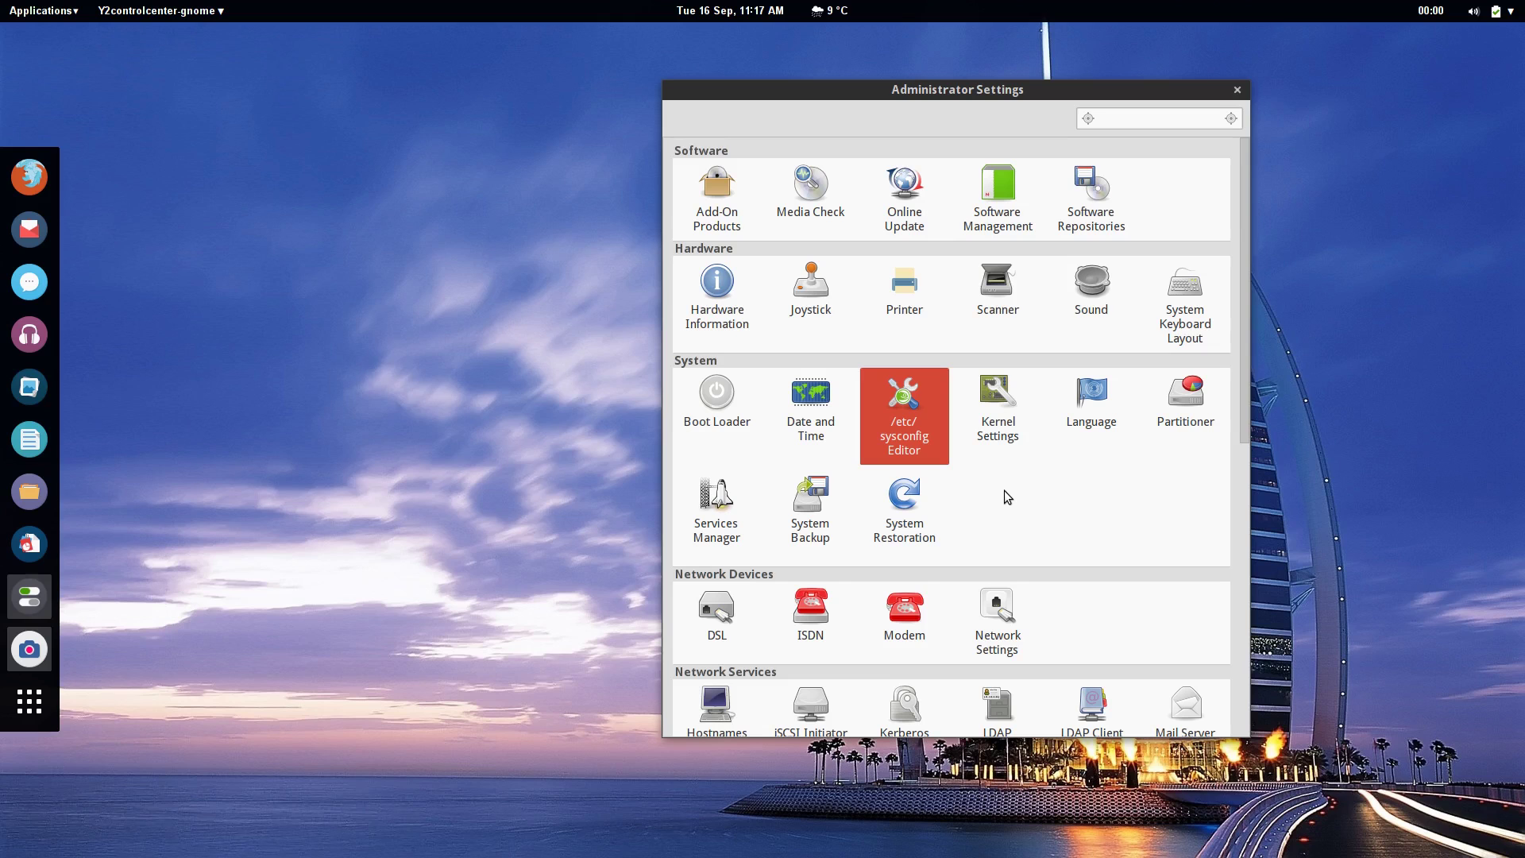
scroll(1134, 462, "down", 5)
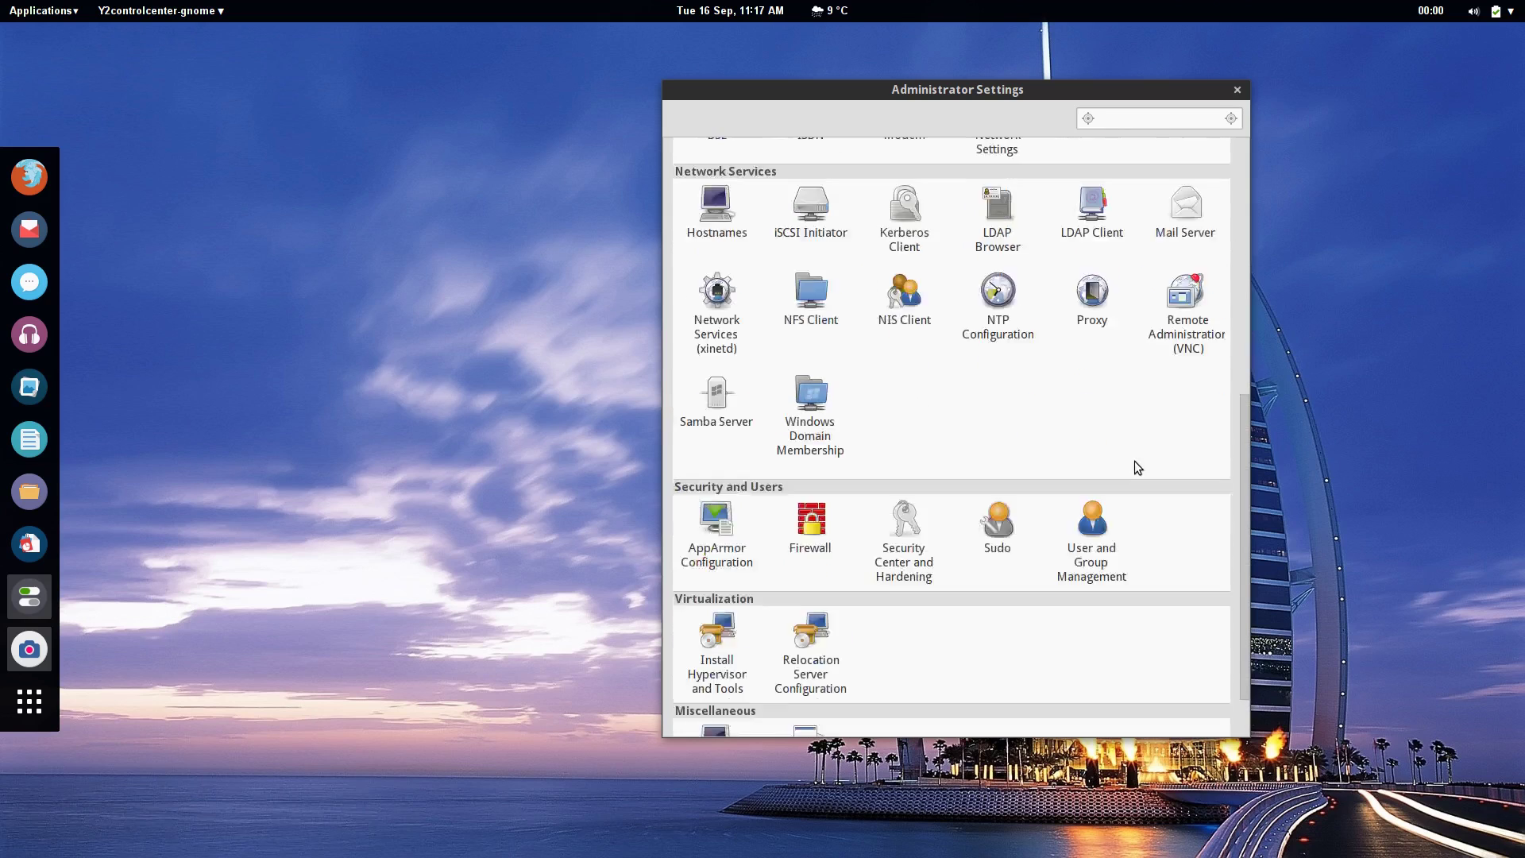
scroll(1135, 461, "up", 5)
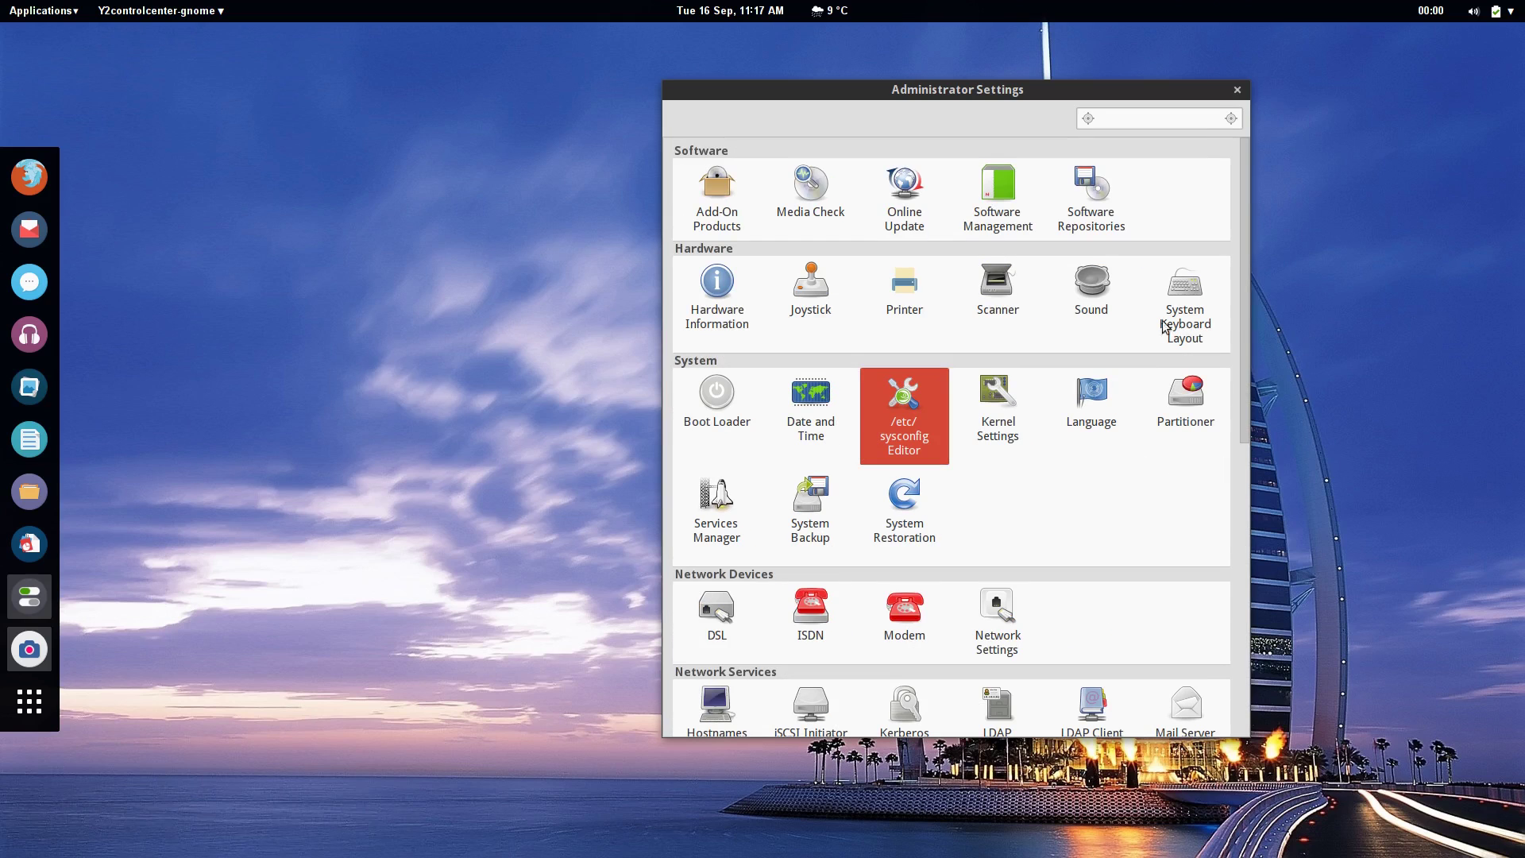